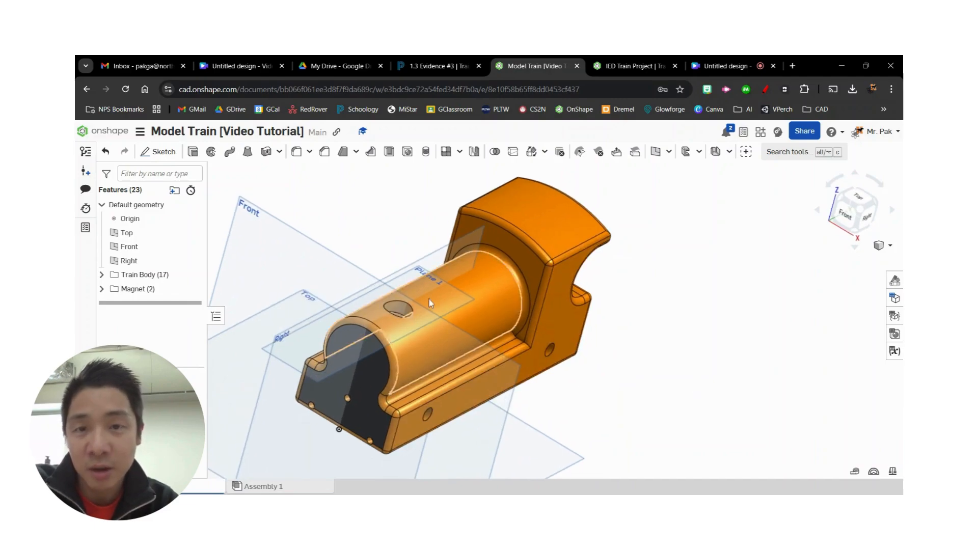
- Switch to the 1.3 Evidence #3 assignment page and examine the stack's section drawing for its shape, diameters and heights
{"action": "left_click", "coordinate": [441, 65]}
{"action": "scroll", "coordinate": [655, 278], "scroll_direction": "down", "scroll_amount": 1}
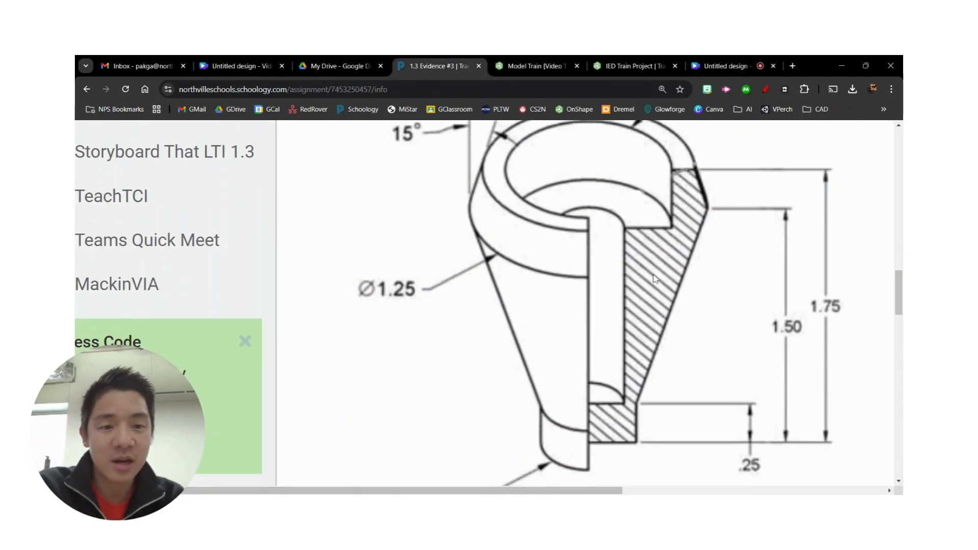
{"action": "scroll", "coordinate": [651, 343], "scroll_direction": "down", "scroll_amount": 1}
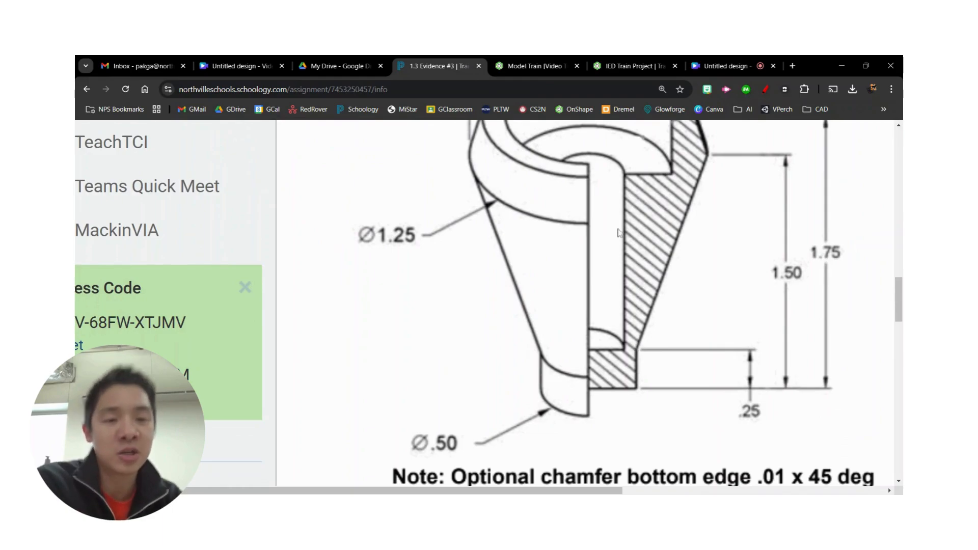
{"action": "scroll", "coordinate": [665, 267], "scroll_direction": "down", "scroll_amount": 1}
{"action": "scroll", "coordinate": [636, 313], "scroll_direction": "up", "scroll_amount": 3}
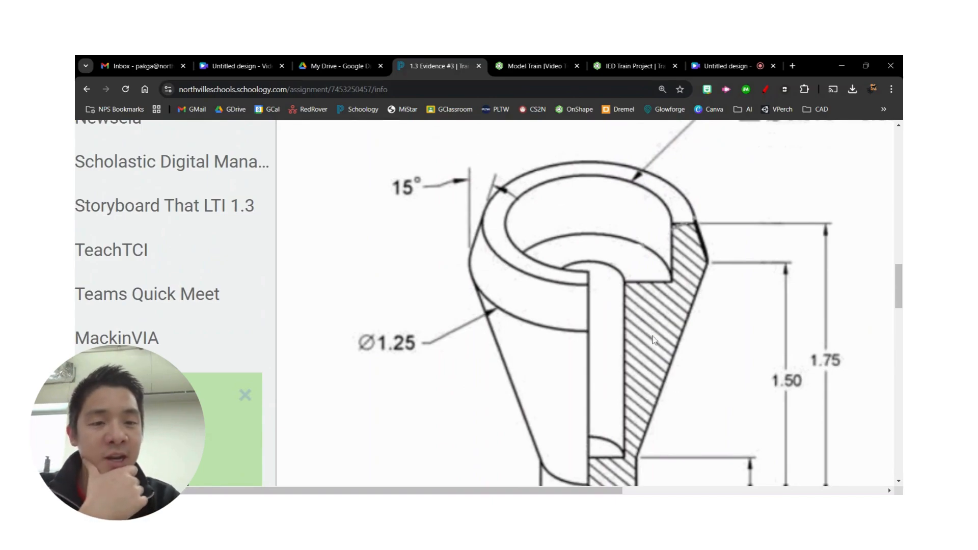
{"action": "scroll", "coordinate": [639, 314], "scroll_direction": "down", "scroll_amount": 1}
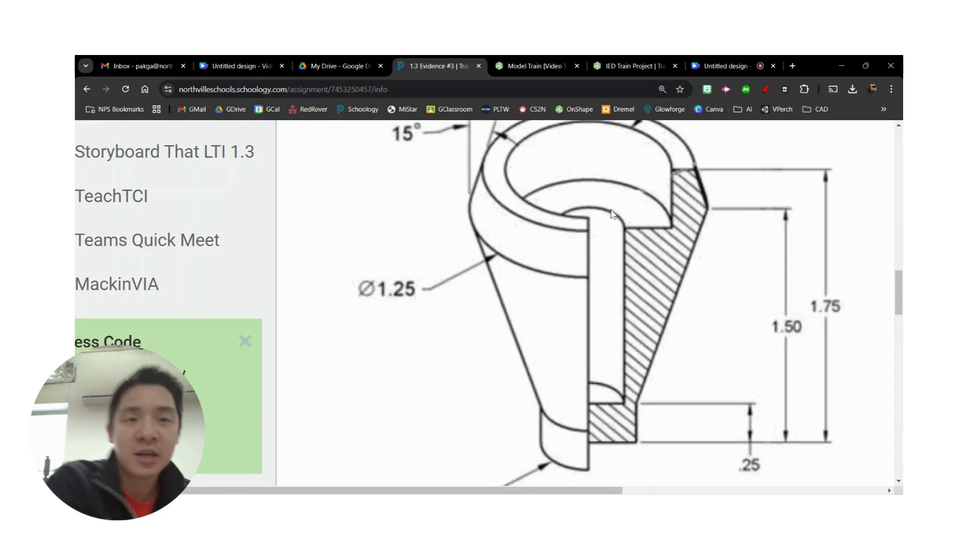
- Return to the Model Train document and apply a section view that cuts the train along the Right plane
{"action": "left_click", "coordinate": [551, 64]}
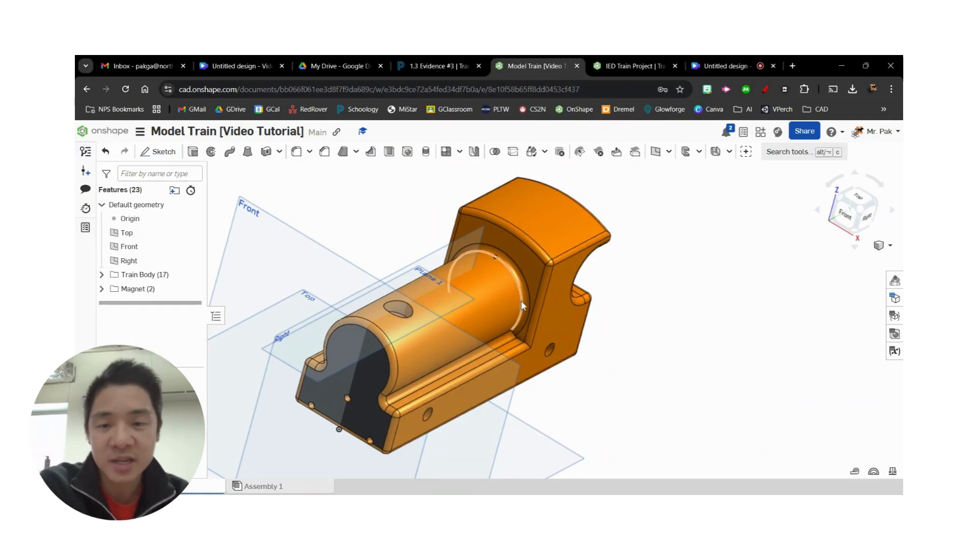
{"action": "scroll", "coordinate": [489, 325], "scroll_direction": "up", "scroll_amount": 3}
{"action": "scroll", "coordinate": [507, 316], "scroll_direction": "down", "scroll_amount": 3}
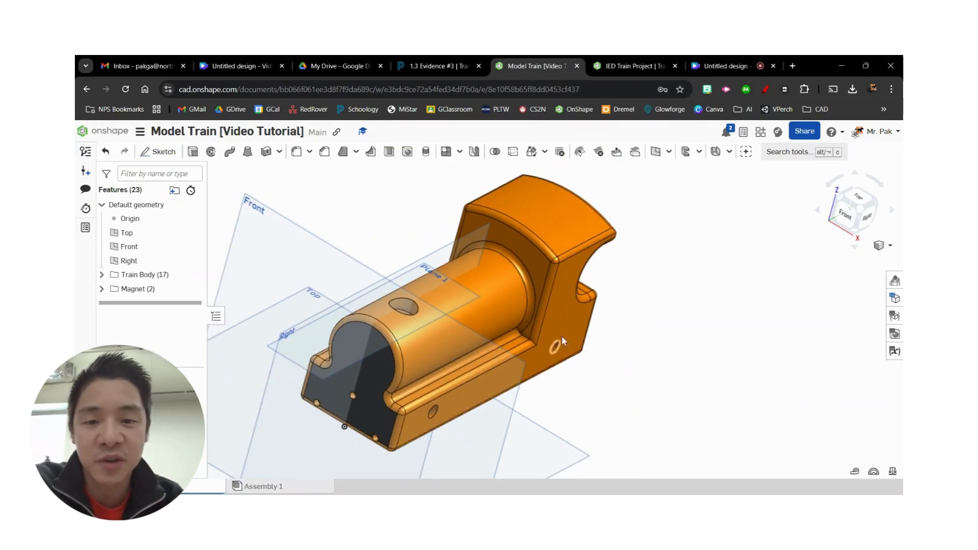
{"action": "left_click", "coordinate": [890, 246]}
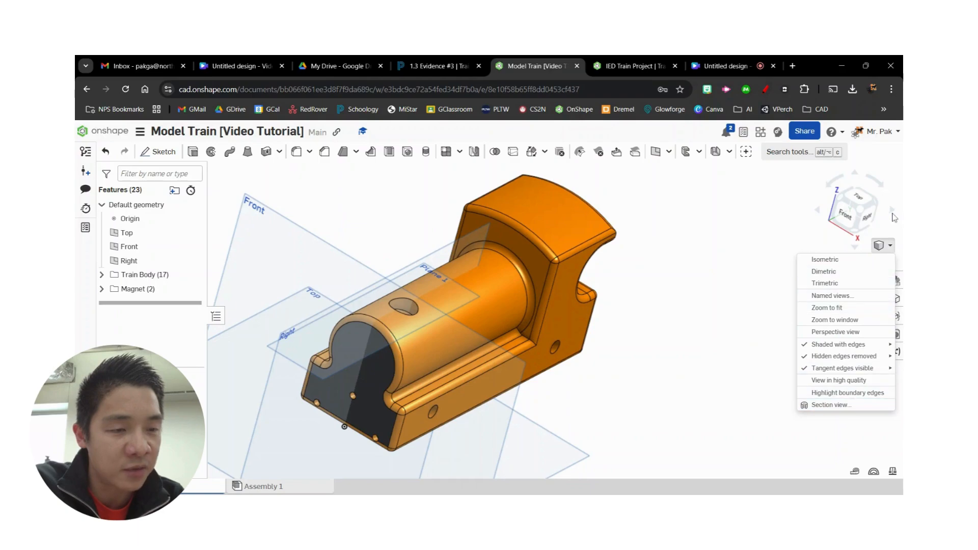
{"action": "left_click", "coordinate": [830, 405]}
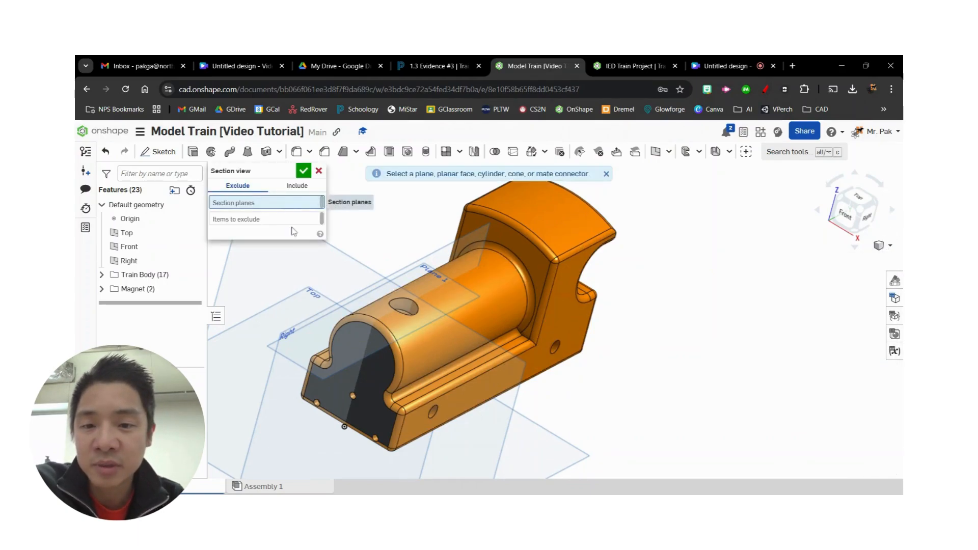
{"action": "left_click", "coordinate": [284, 364]}
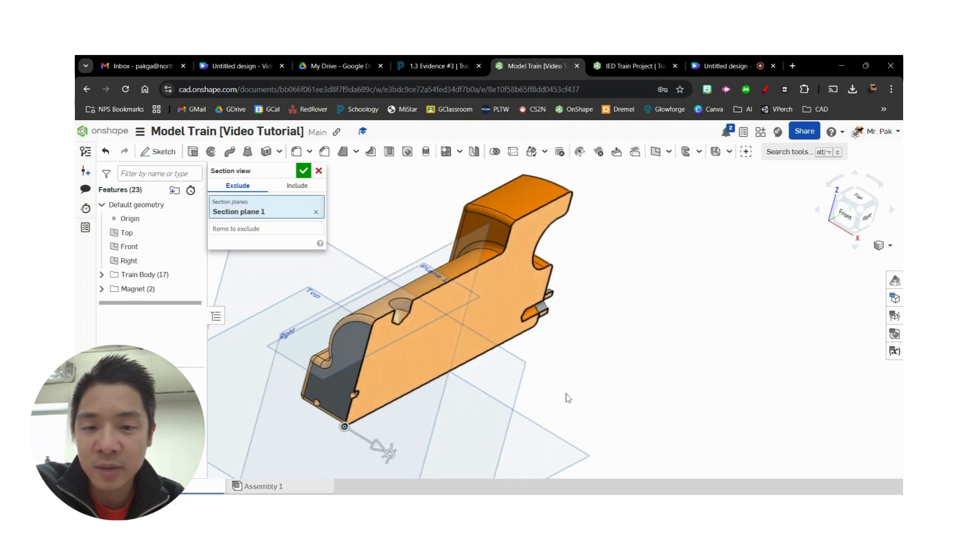
{"action": "right_click_drag", "start_coordinate": [568, 398], "coordinate": [679, 360]}
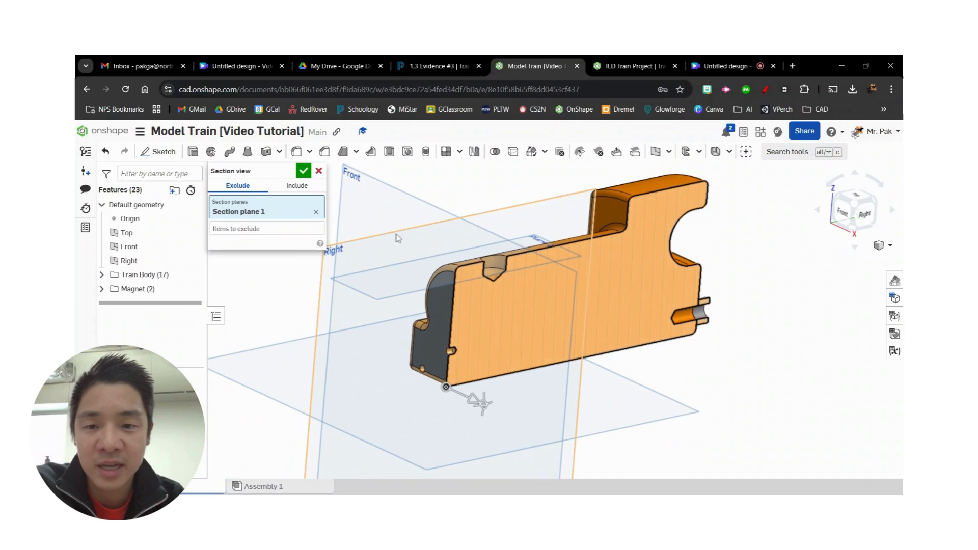
{"action": "right_click_drag", "start_coordinate": [591, 252], "coordinate": [711, 386]}
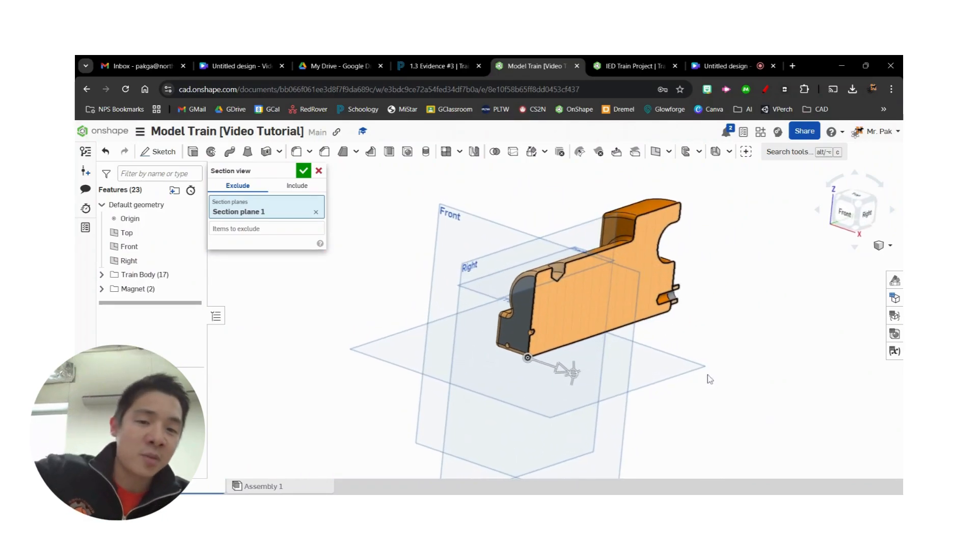
{"action": "left_click", "coordinate": [303, 171]}
- Start a sketch on the Right plane and project the rear vertical wall edge of the hole in the train's top
{"action": "left_click", "coordinate": [845, 222]}
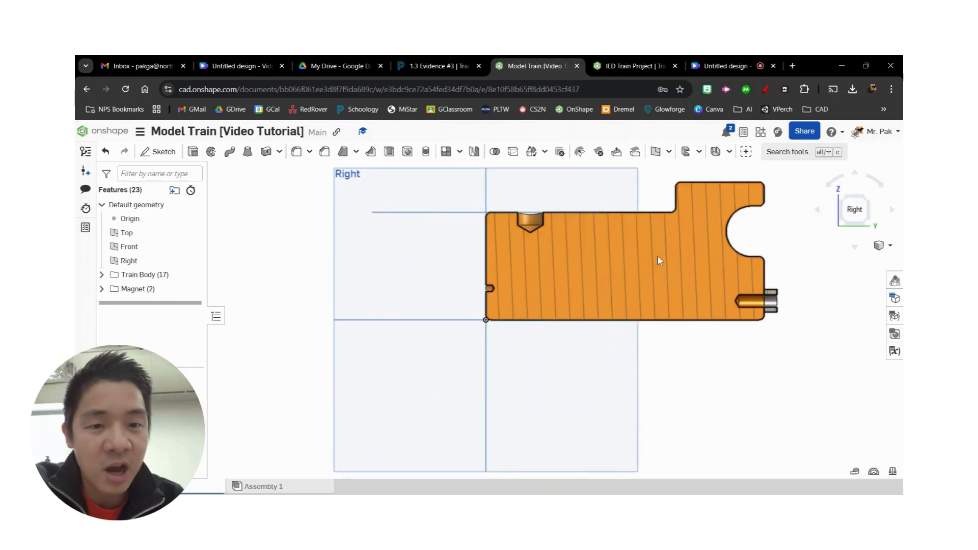
{"action": "scroll", "coordinate": [640, 270], "scroll_direction": "down", "scroll_amount": 5}
{"action": "scroll", "coordinate": [589, 300], "scroll_direction": "down", "scroll_amount": 2}
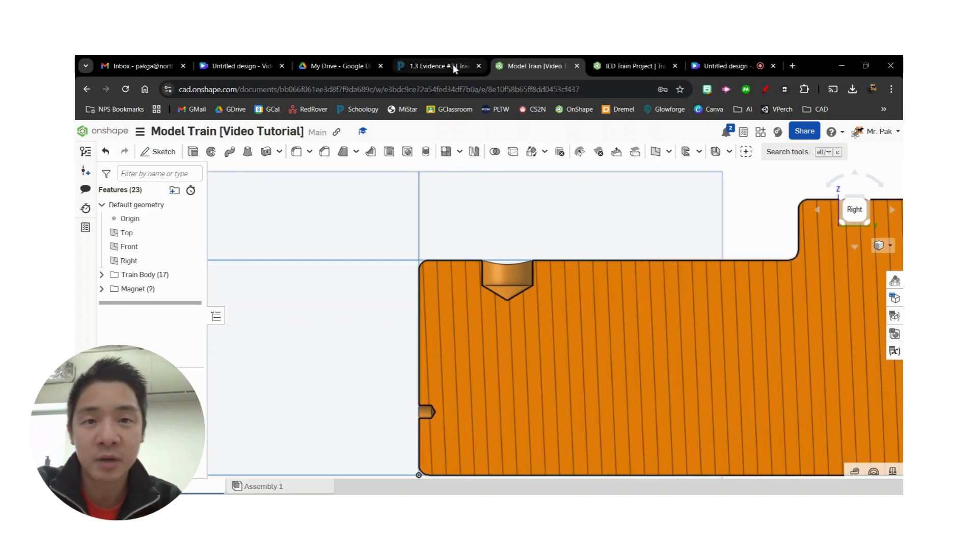
{"action": "left_click", "coordinate": [454, 69]}
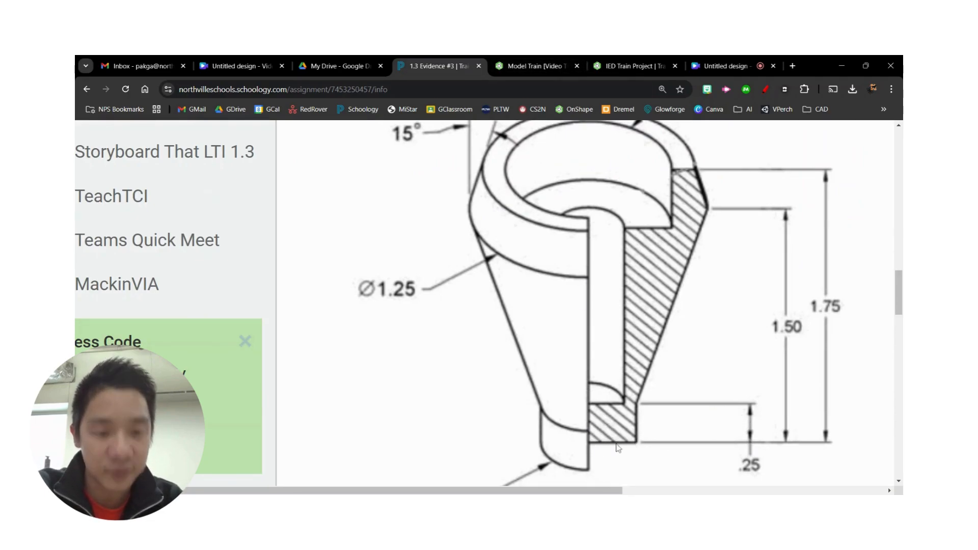
{"action": "left_click", "coordinate": [539, 61]}
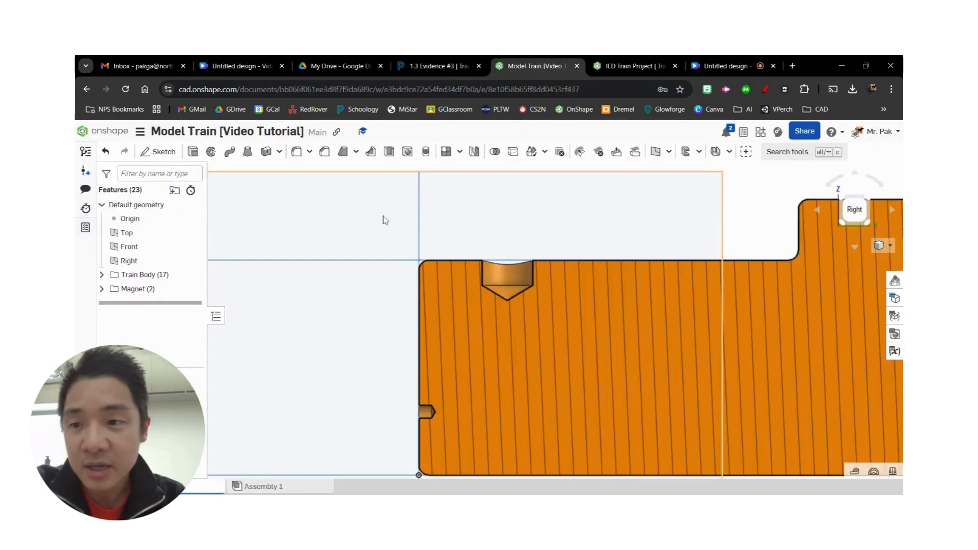
{"action": "left_click", "coordinate": [158, 151]}
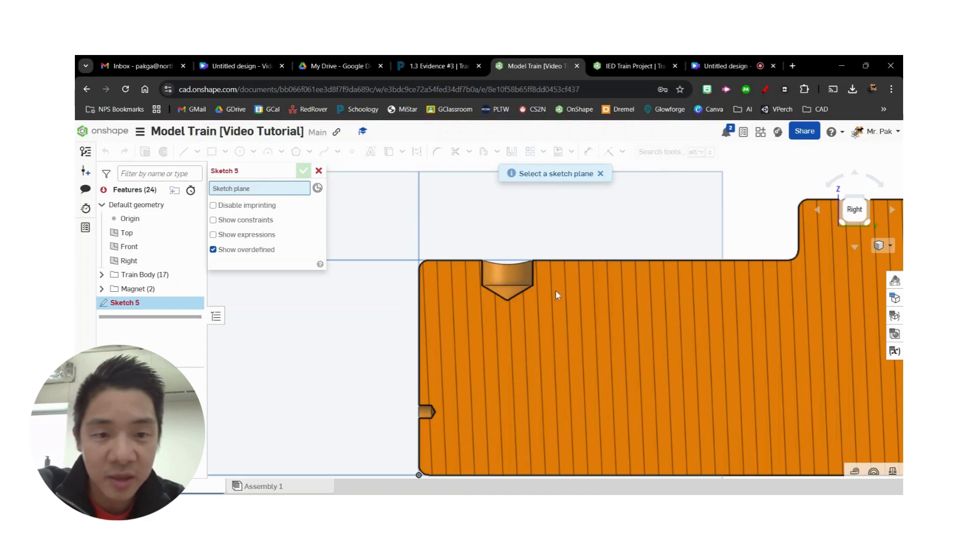
{"action": "left_click", "coordinate": [601, 229]}
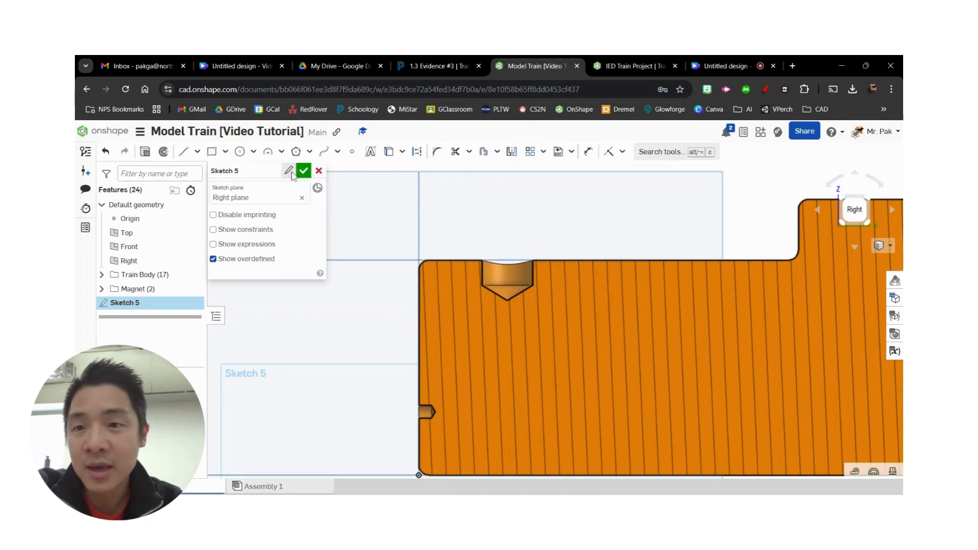
{"action": "left_click", "coordinate": [389, 152]}
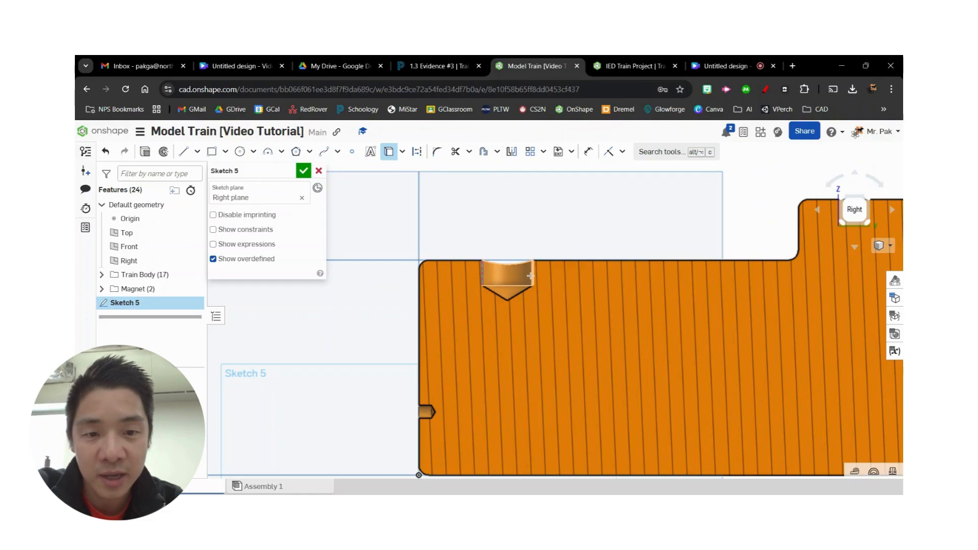
{"action": "scroll", "coordinate": [532, 276], "scroll_direction": "up", "scroll_amount": 3}
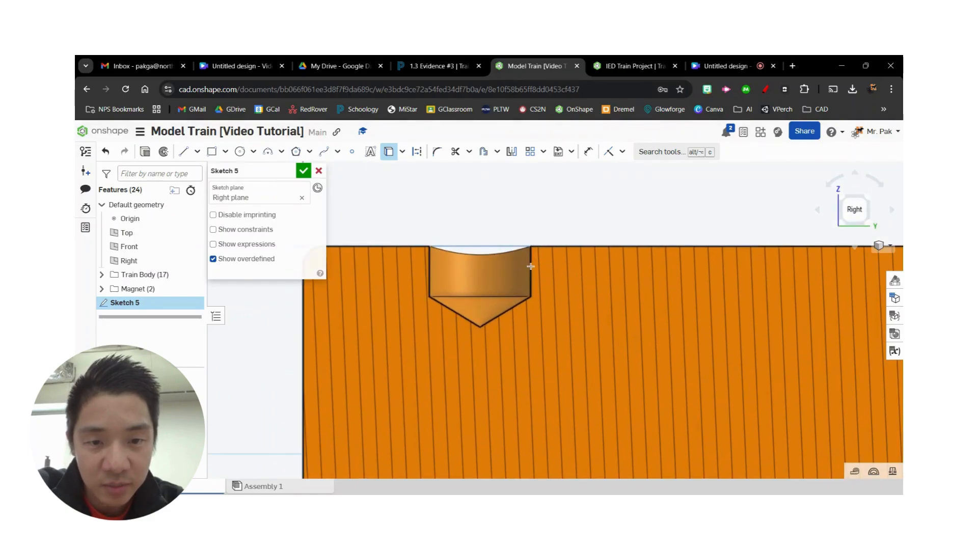
{"action": "left_click", "coordinate": [531, 267]}
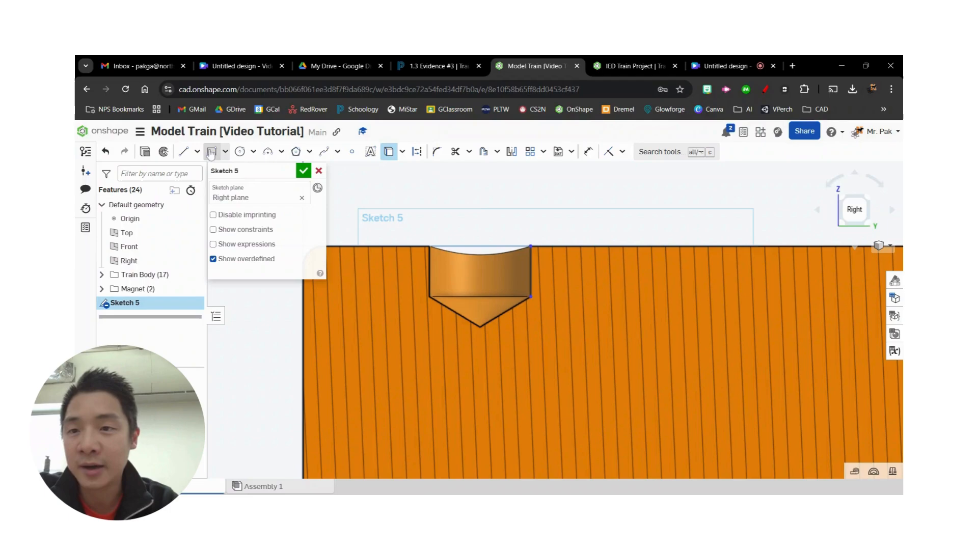
- Draw lines from the projected edge's lower end about 0.25 to the hole's centre, up and across, with the last line lowered to the body's top
{"action": "left_click", "coordinate": [184, 152]}
{"action": "left_click", "coordinate": [530, 297]}
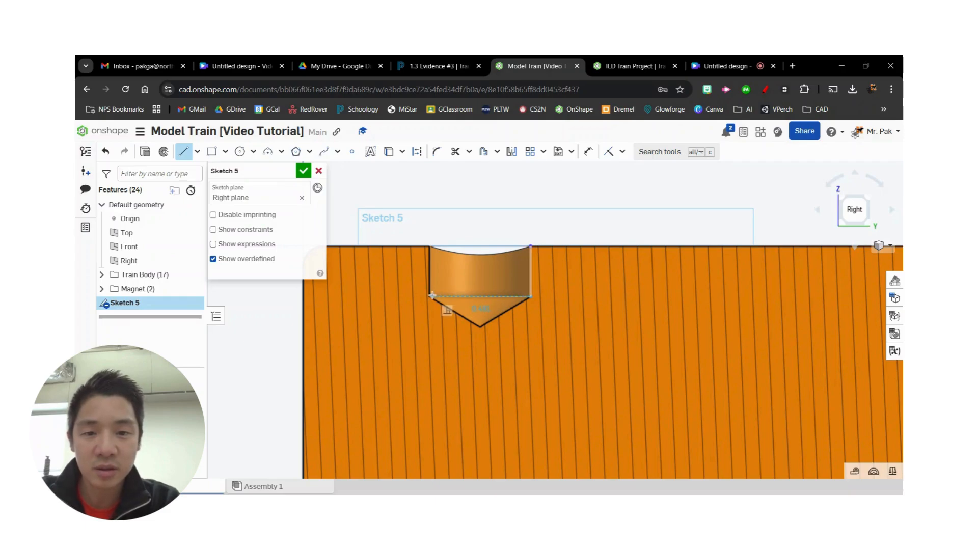
{"action": "left_click", "coordinate": [481, 296]}
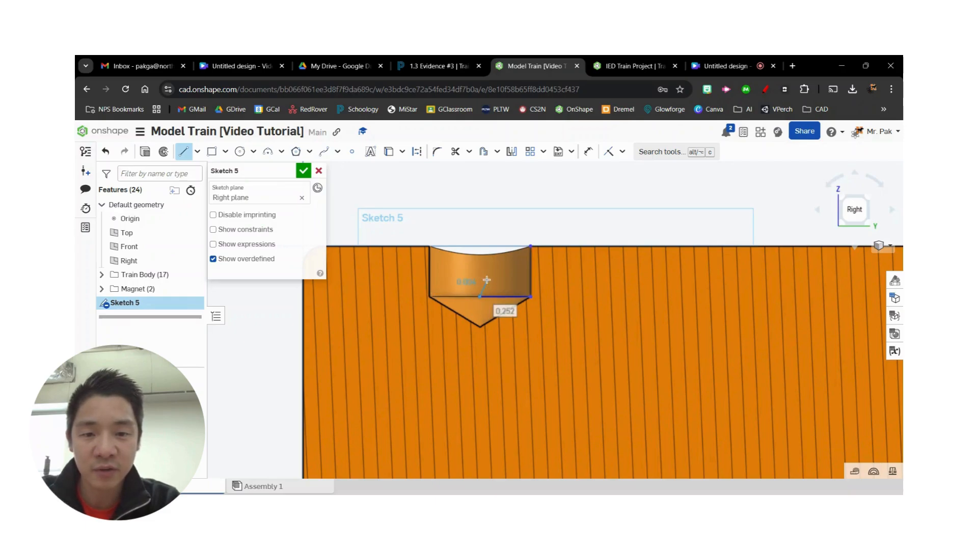
{"action": "left_click", "coordinate": [480, 224]}
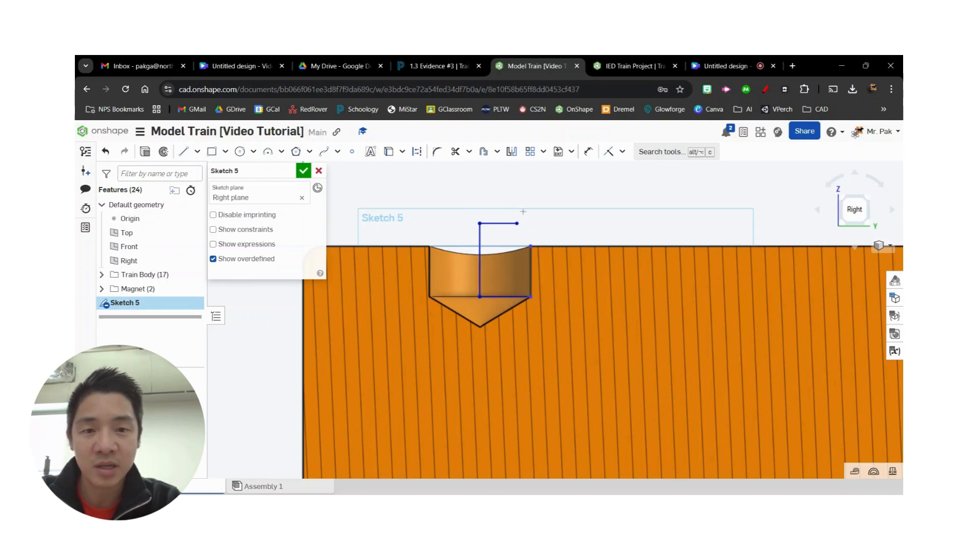
{"action": "left_click", "coordinate": [455, 64]}
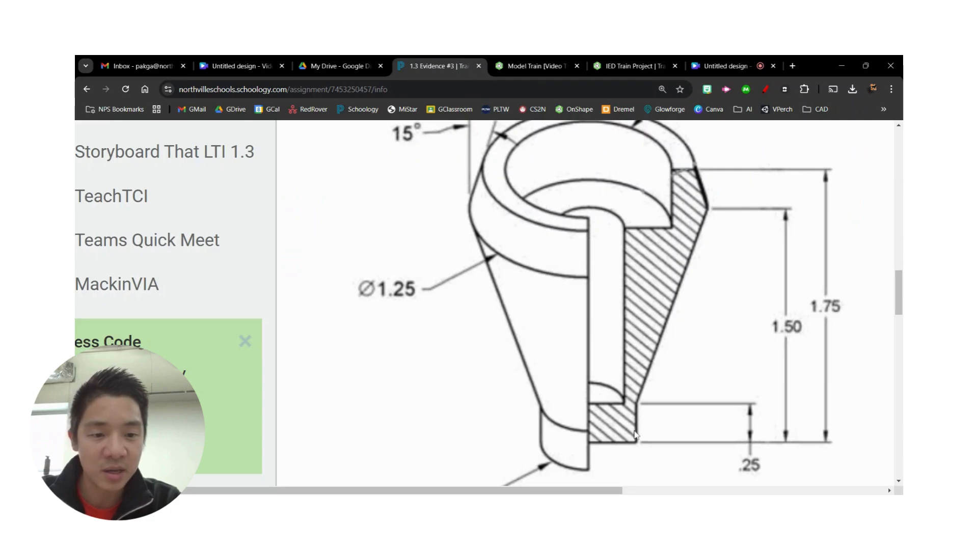
{"action": "left_click", "coordinate": [531, 64]}
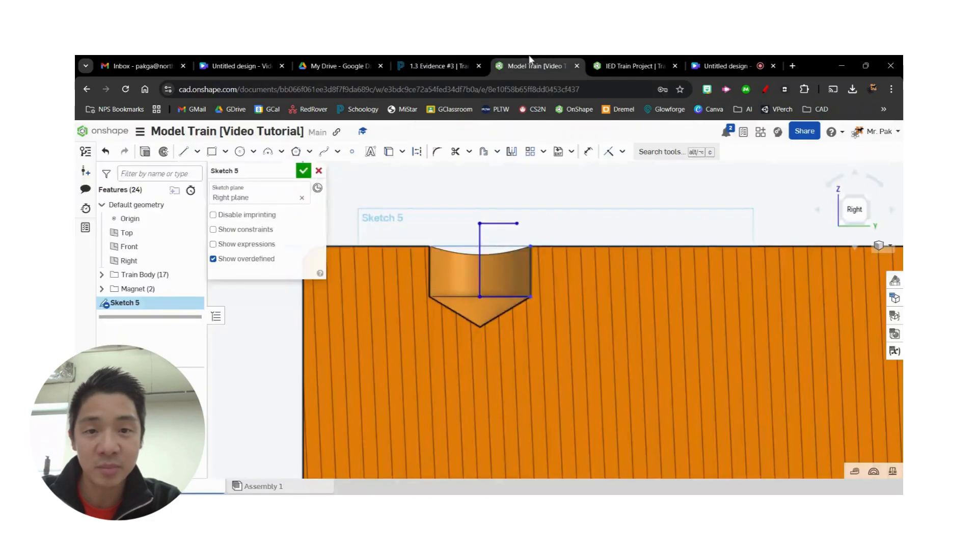
{"action": "left_click_drag", "start_coordinate": [488, 227], "coordinate": [494, 249]}
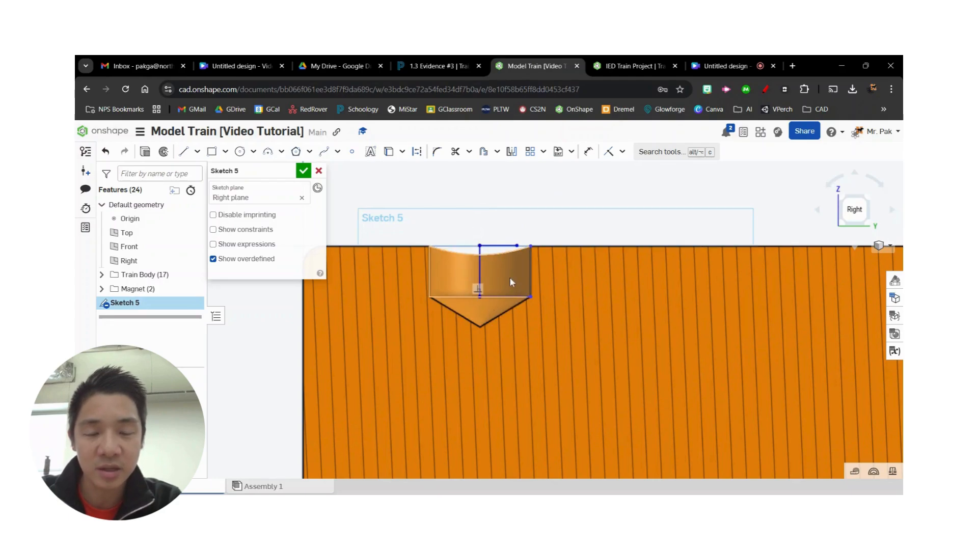
- Close the stack's half-profile with stepped lines rising about 0.57, out 0.11, up, out 0.10, then slanting 0.34 outward and 0.54 back to the hole's edge
{"action": "left_click", "coordinate": [465, 66]}
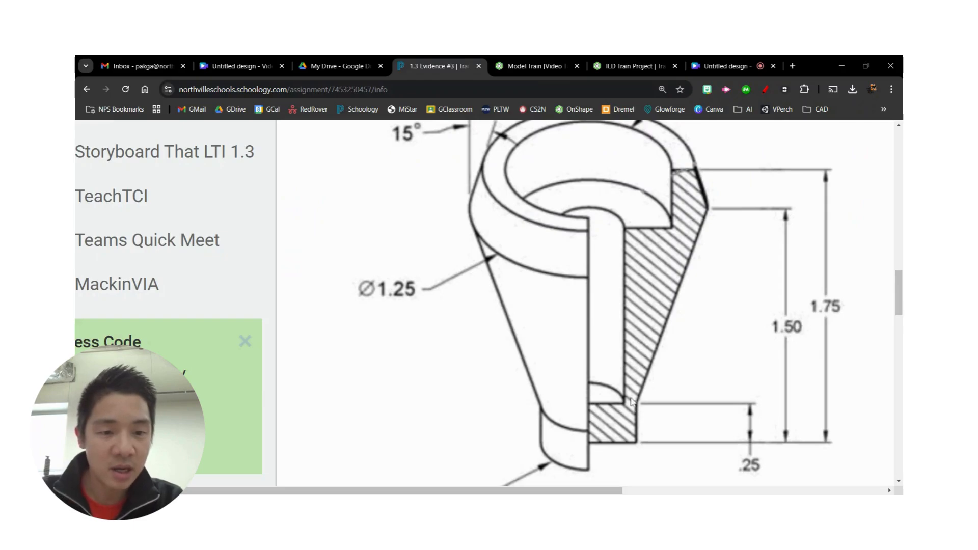
{"action": "left_click", "coordinate": [530, 66]}
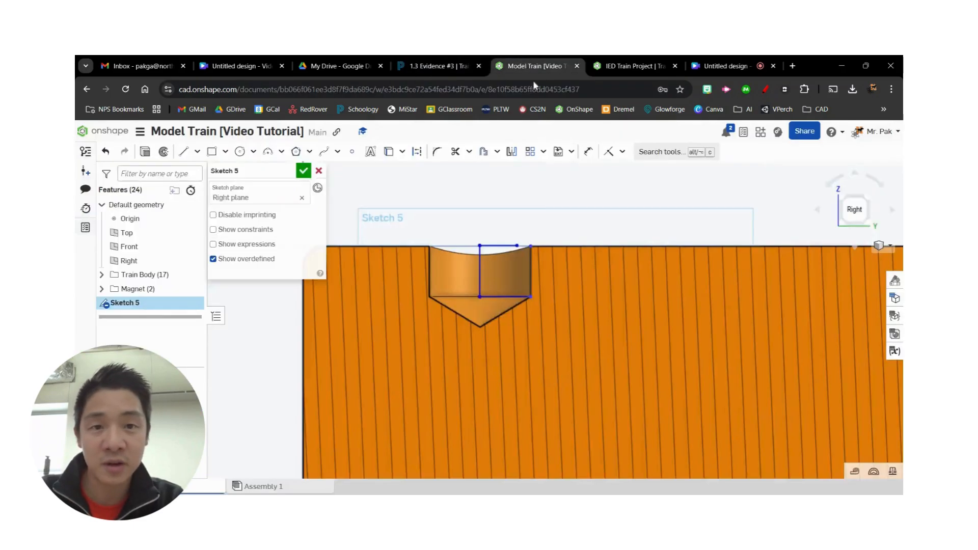
{"action": "key", "text": "l"}
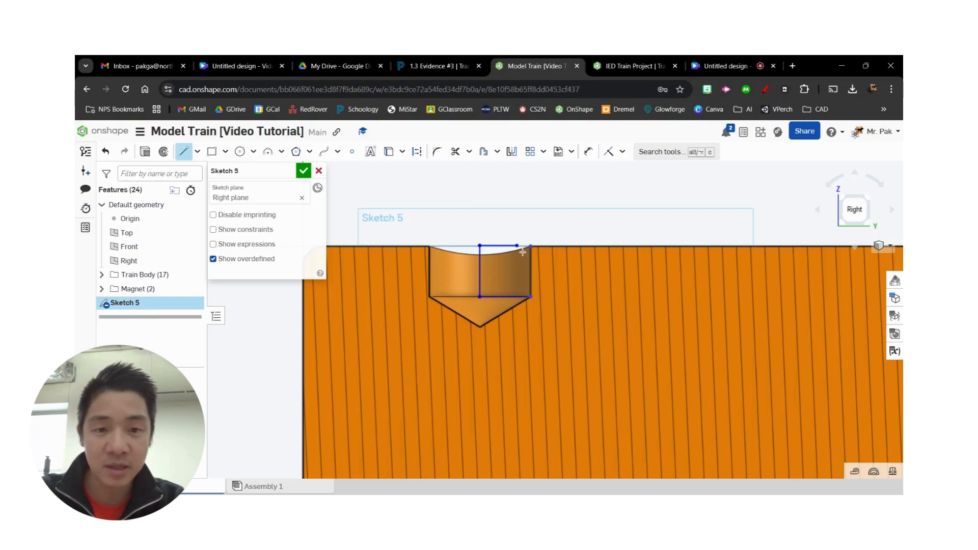
{"action": "left_click", "coordinate": [517, 247]}
{"action": "middle_click_drag", "start_coordinate": [539, 212], "coordinate": [521, 308]}
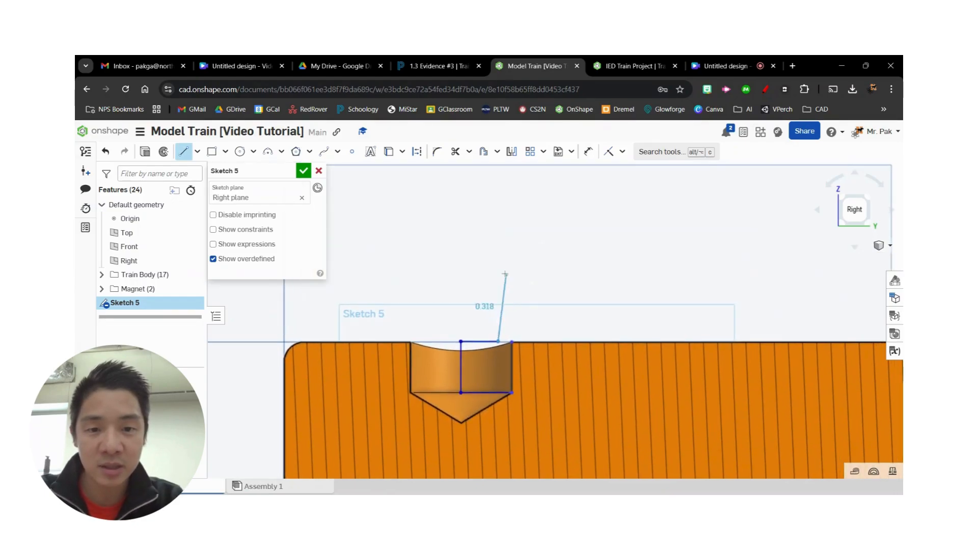
{"action": "left_click", "coordinate": [498, 226]}
{"action": "left_click", "coordinate": [521, 225]}
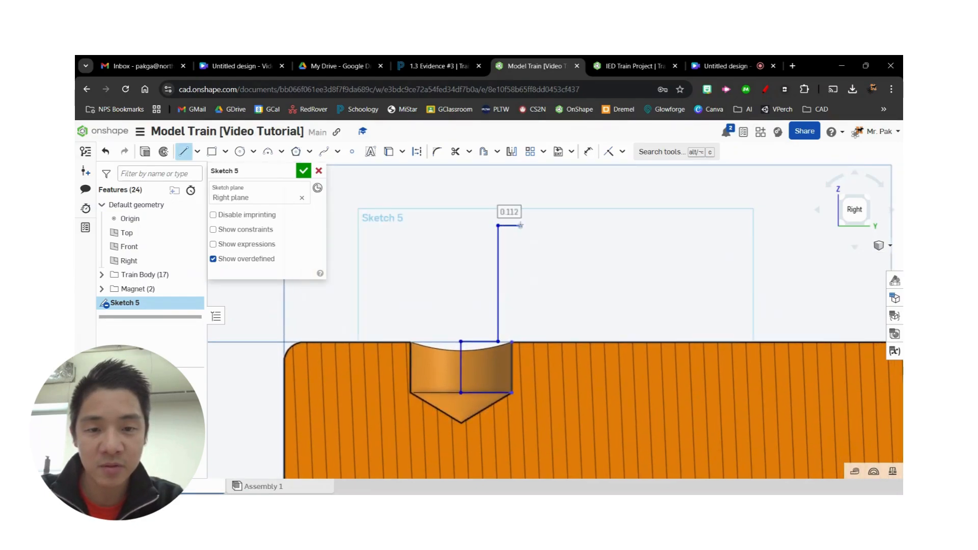
{"action": "left_click", "coordinate": [521, 188]}
{"action": "left_click", "coordinate": [541, 188]}
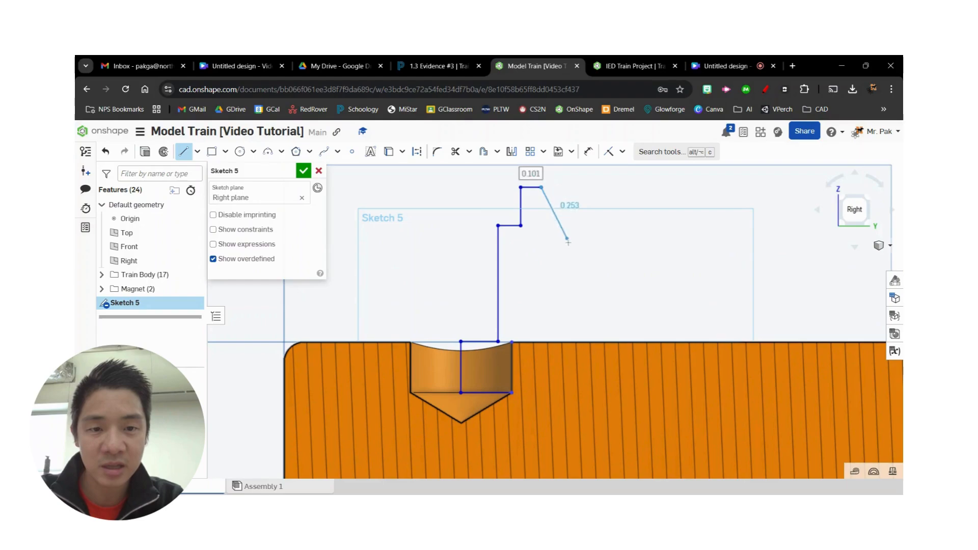
{"action": "left_click", "coordinate": [572, 250]}
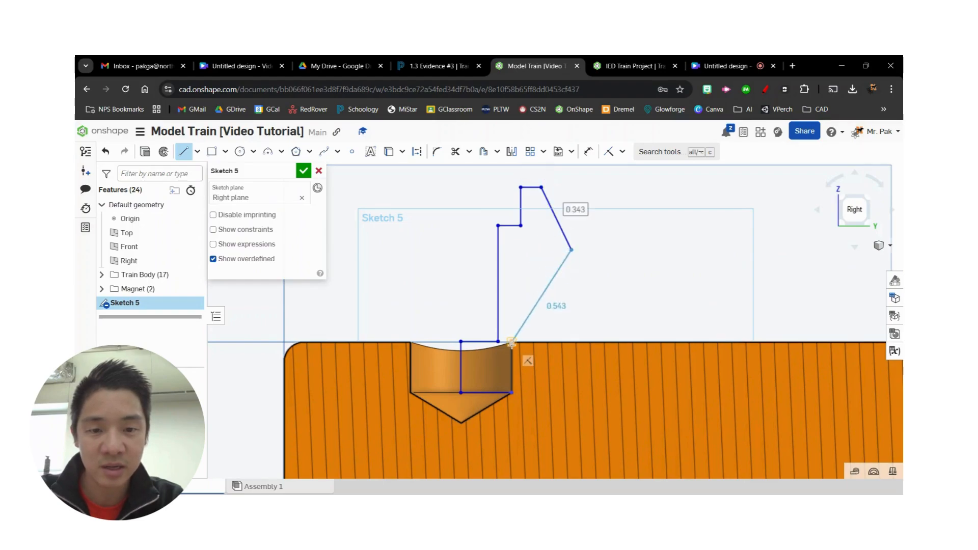
{"action": "left_click", "coordinate": [511, 342]}
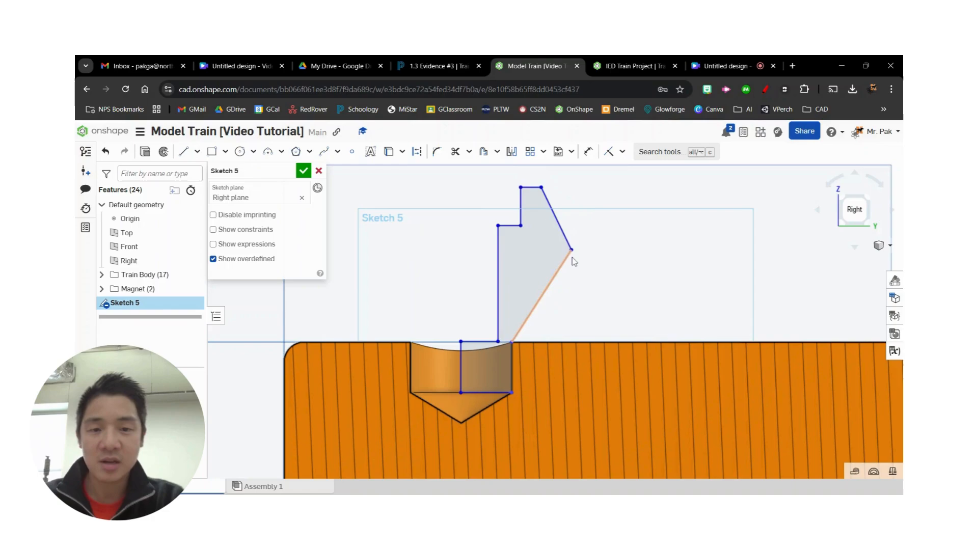
- After checking the assignment drawing, draw a vertical construction line about 1.16 in long from the hole's conical tip up through its centre
{"action": "left_click", "coordinate": [445, 66]}
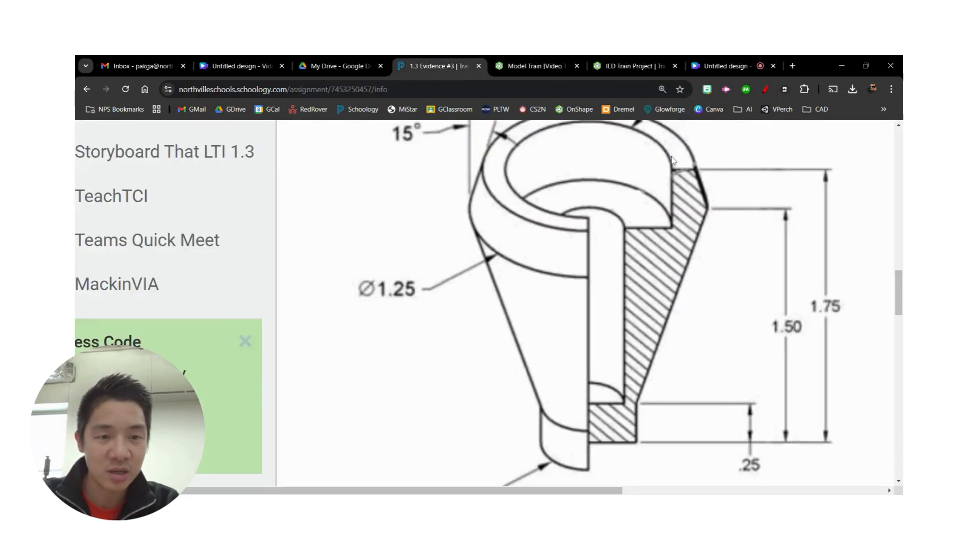
{"action": "left_click", "coordinate": [533, 63]}
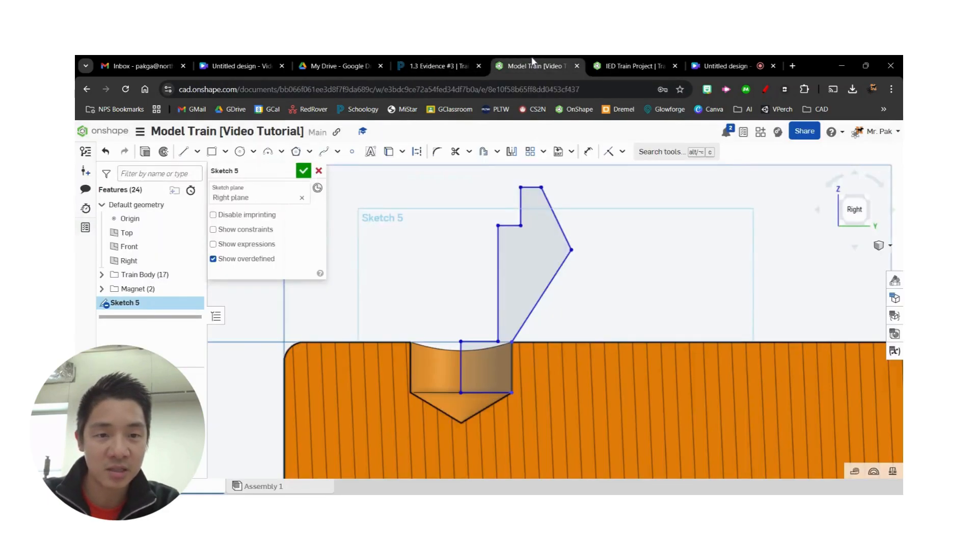
{"action": "left_click", "coordinate": [444, 66]}
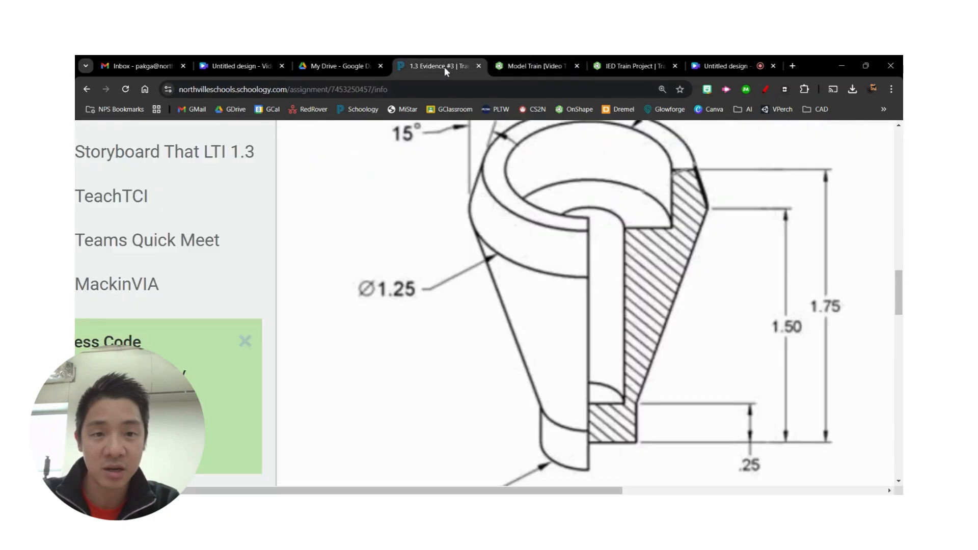
{"action": "left_click", "coordinate": [523, 60]}
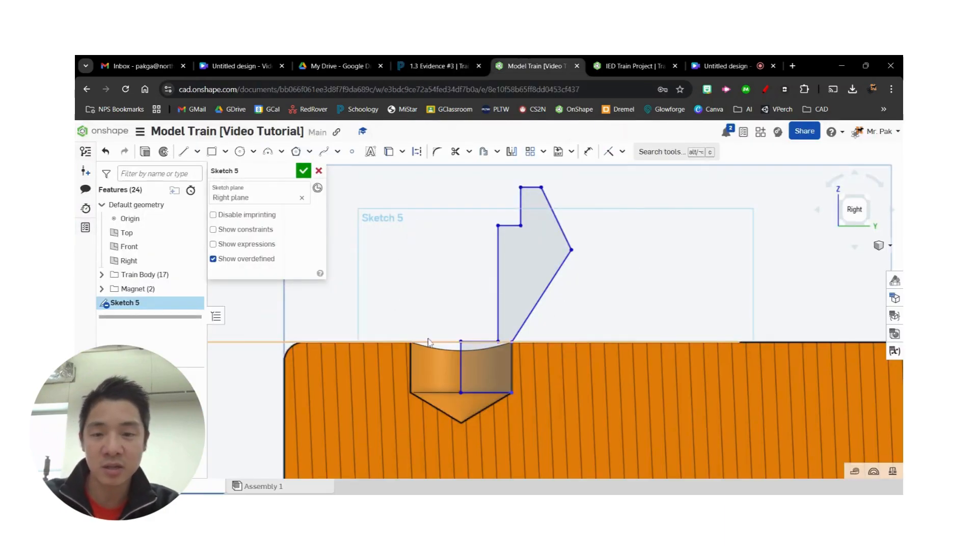
{"action": "left_click", "coordinate": [183, 151]}
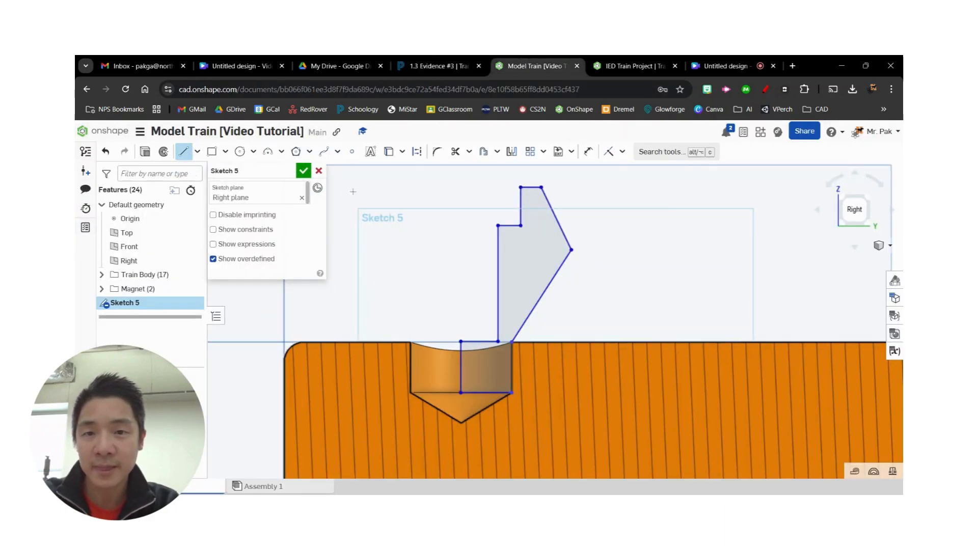
{"action": "left_click", "coordinate": [461, 392]}
{"action": "left_click", "coordinate": [461, 423]}
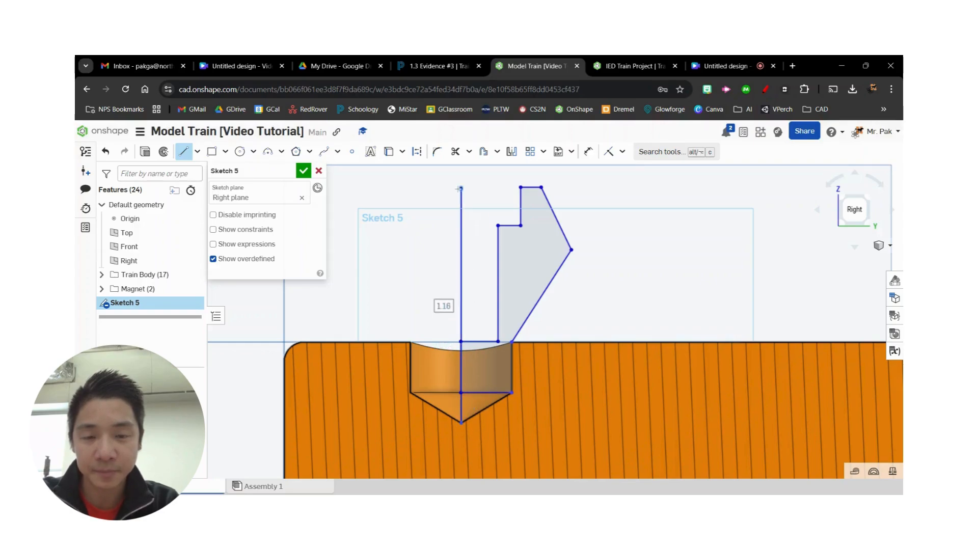
{"action": "left_click", "coordinate": [460, 188]}
{"action": "key", "text": "Escape"}
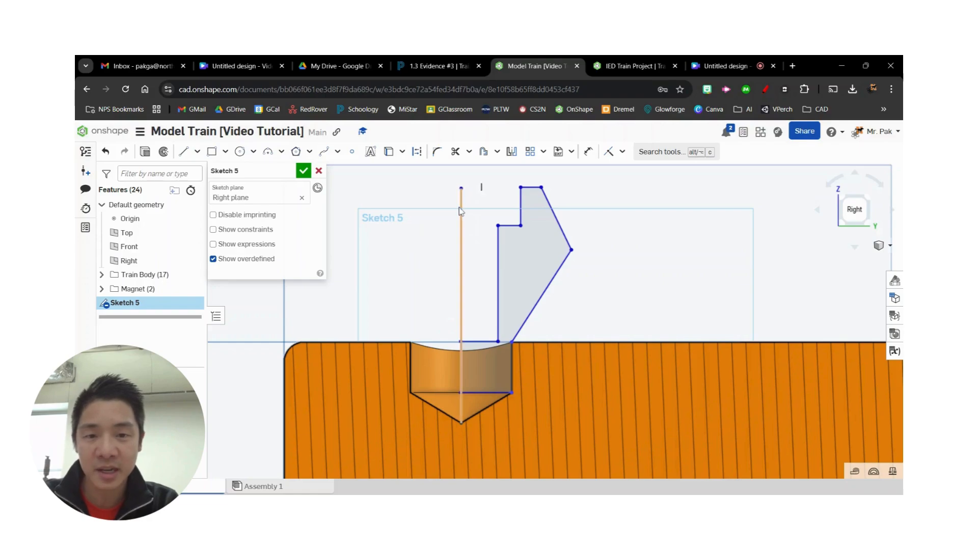
{"action": "left_click", "coordinate": [460, 210]}
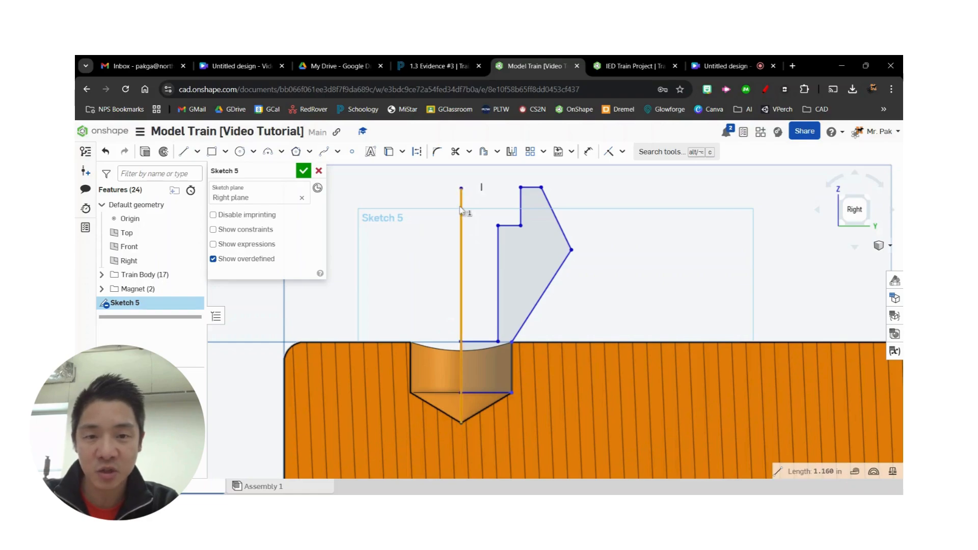
{"action": "left_click", "coordinate": [418, 153]}
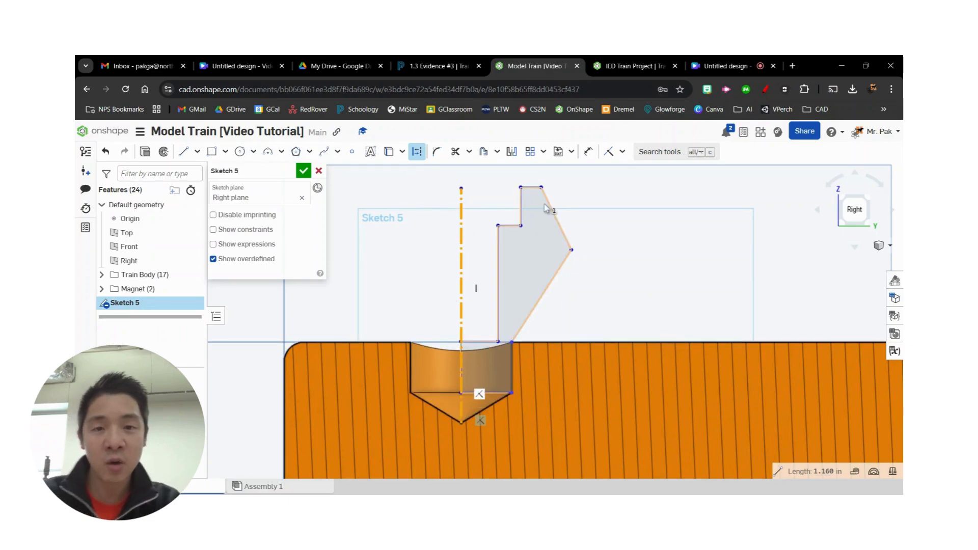
- Pull the profile's upper inner corner off the centreline and constrain it vertical with the hole's conical tip
{"action": "scroll", "coordinate": [472, 408], "scroll_direction": "up", "scroll_amount": 3}
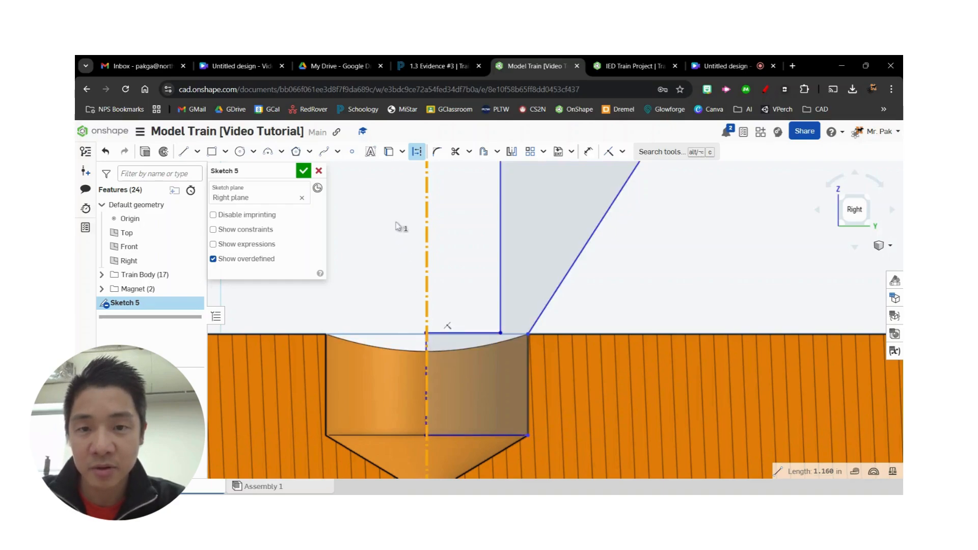
{"action": "scroll", "coordinate": [399, 226], "scroll_direction": "down", "scroll_amount": 5}
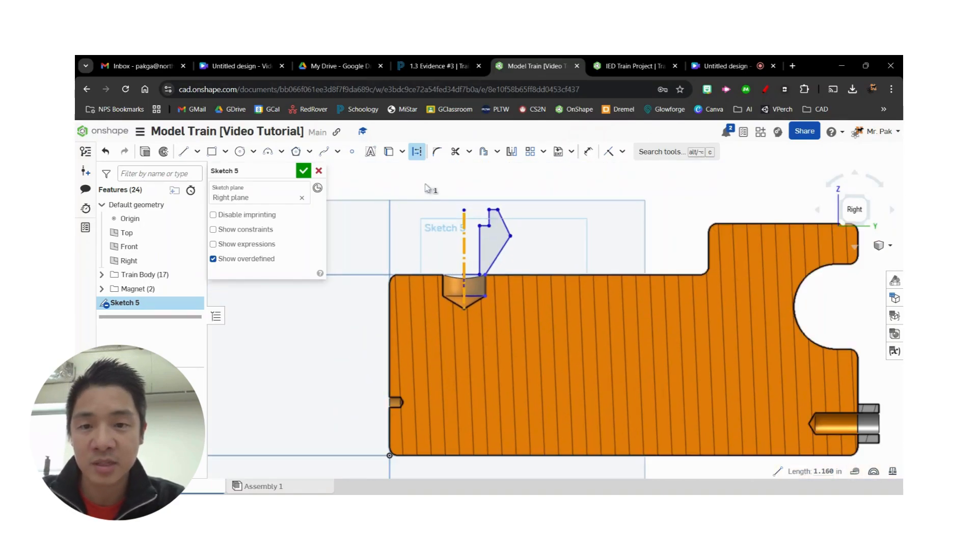
{"action": "scroll", "coordinate": [463, 292], "scroll_direction": "up", "scroll_amount": 3}
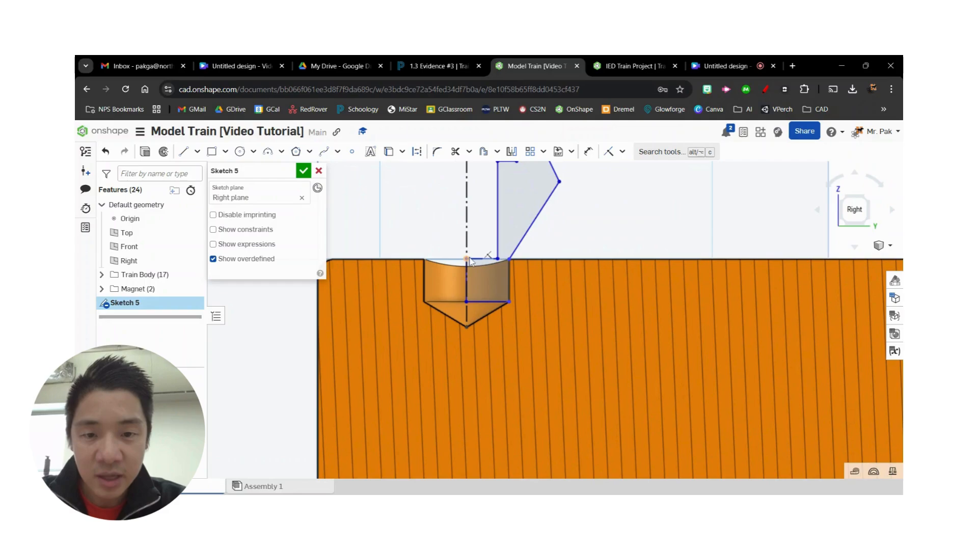
{"action": "left_click_drag", "start_coordinate": [468, 260], "coordinate": [477, 261]}
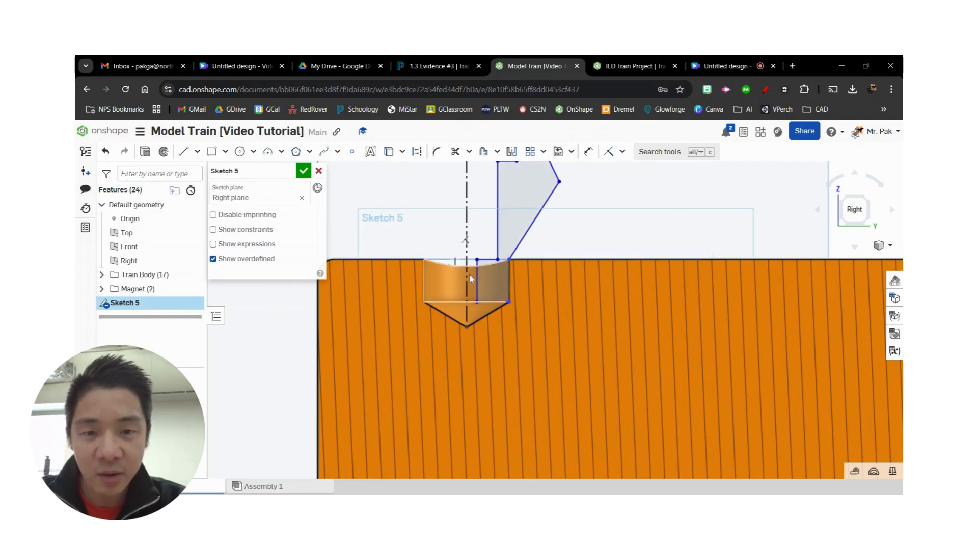
{"action": "left_click", "coordinate": [623, 152]}
{"action": "left_click", "coordinate": [632, 265]}
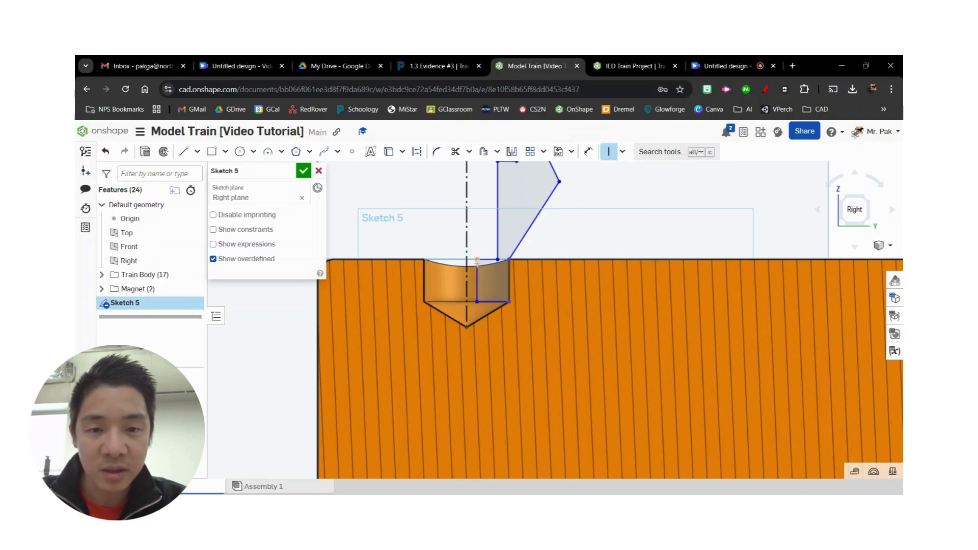
{"action": "left_click", "coordinate": [477, 260]}
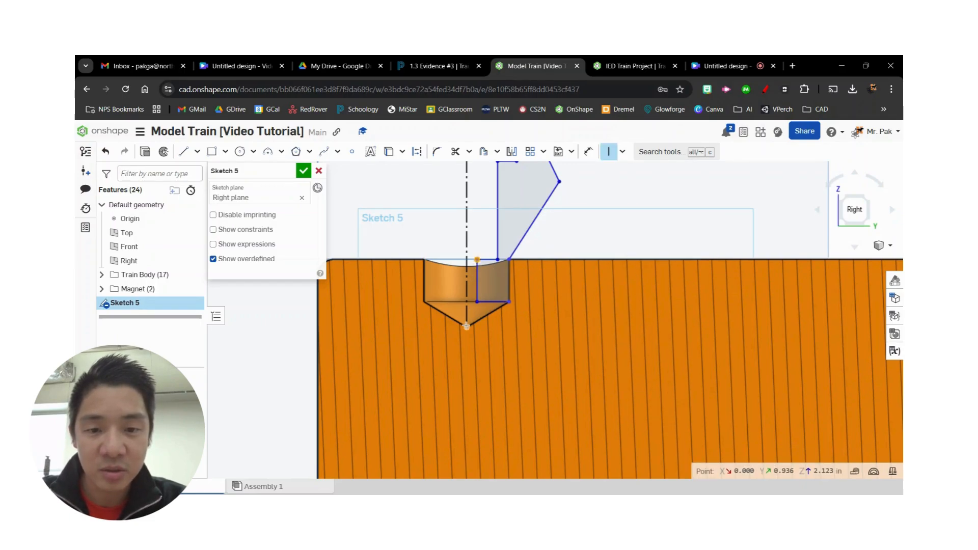
{"action": "left_click", "coordinate": [467, 326]}
{"action": "scroll", "coordinate": [523, 265], "scroll_direction": "down", "scroll_amount": 2}
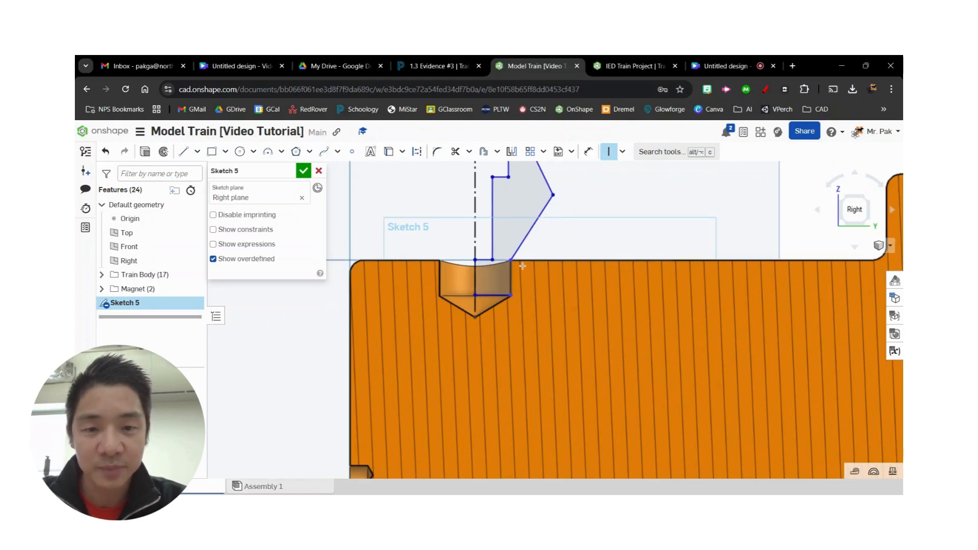
- Add a horizontal constraint between the profile's corner on the centreline and its outer corner at the hole's rim
{"action": "middle_click_drag", "start_coordinate": [618, 217], "coordinate": [616, 288]}
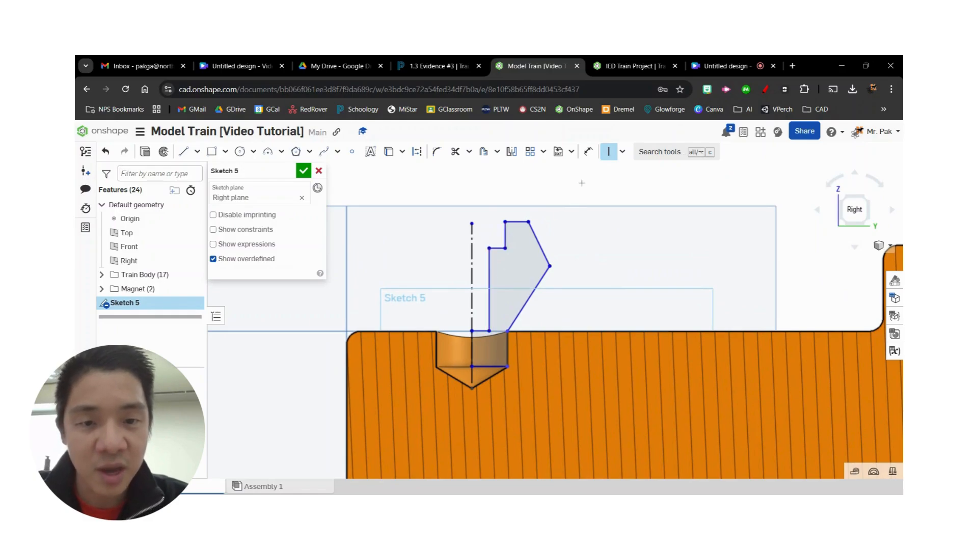
{"action": "left_click", "coordinate": [622, 151]}
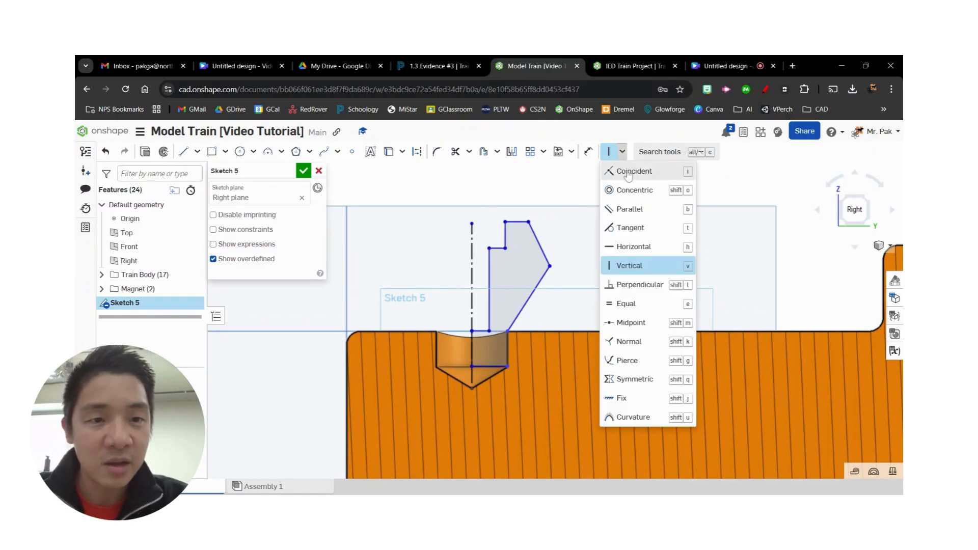
{"action": "left_click", "coordinate": [626, 248]}
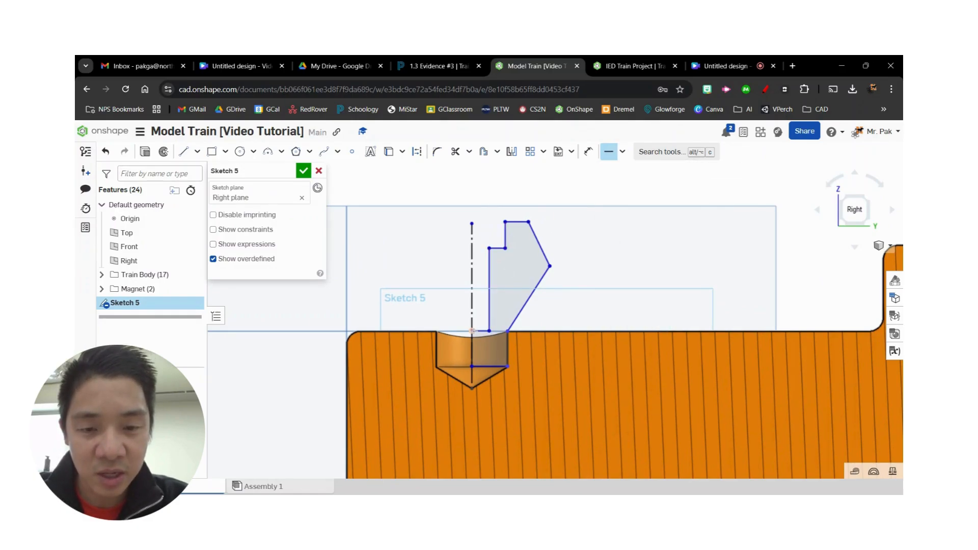
{"action": "left_click", "coordinate": [508, 331]}
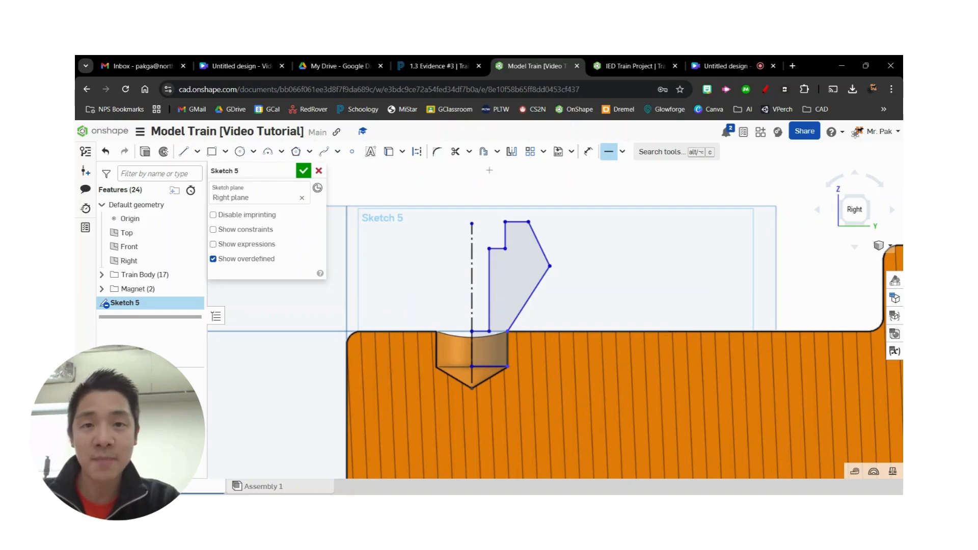
- Check the assignment drawing and dimension the profile's vertical edge along the hole wall as 0.25 in
{"action": "left_click", "coordinate": [428, 64]}
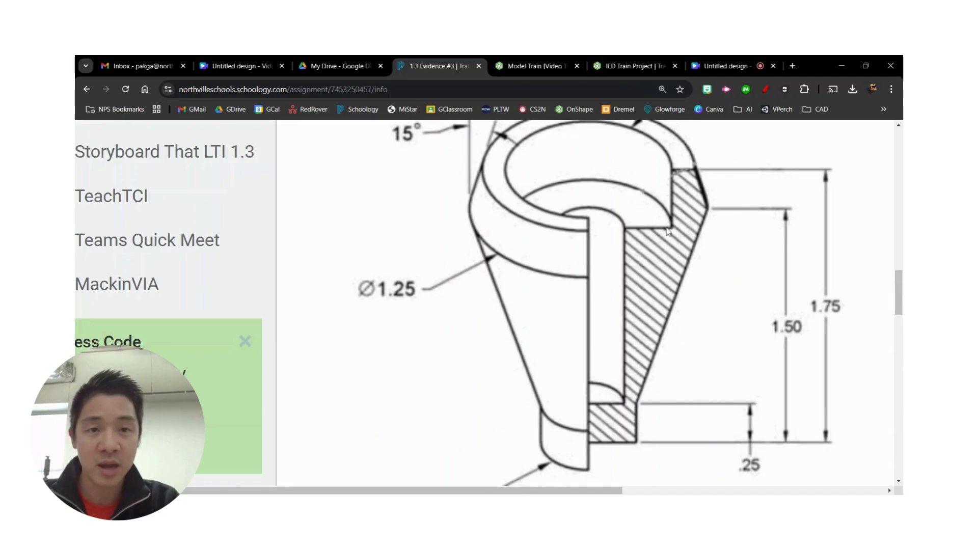
{"action": "left_click", "coordinate": [540, 62]}
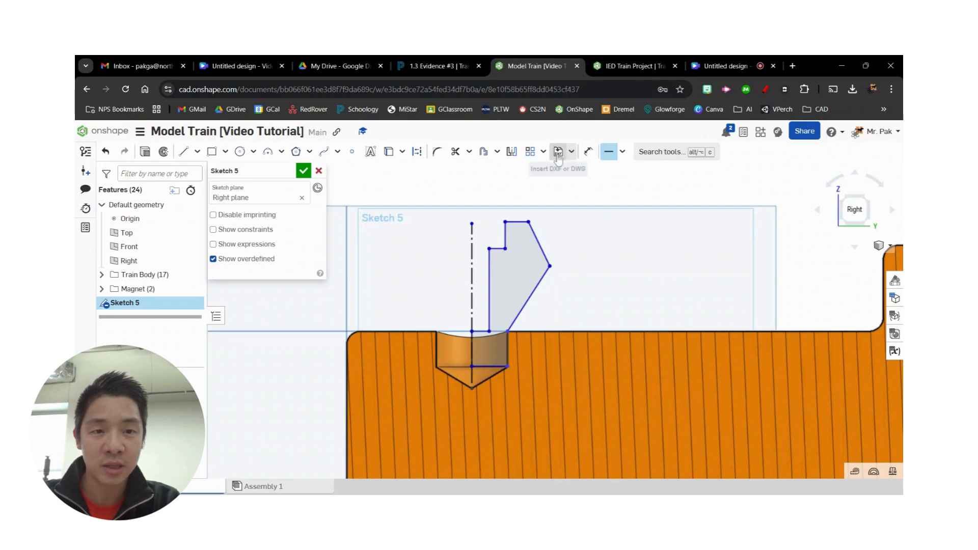
{"action": "left_click", "coordinate": [589, 151]}
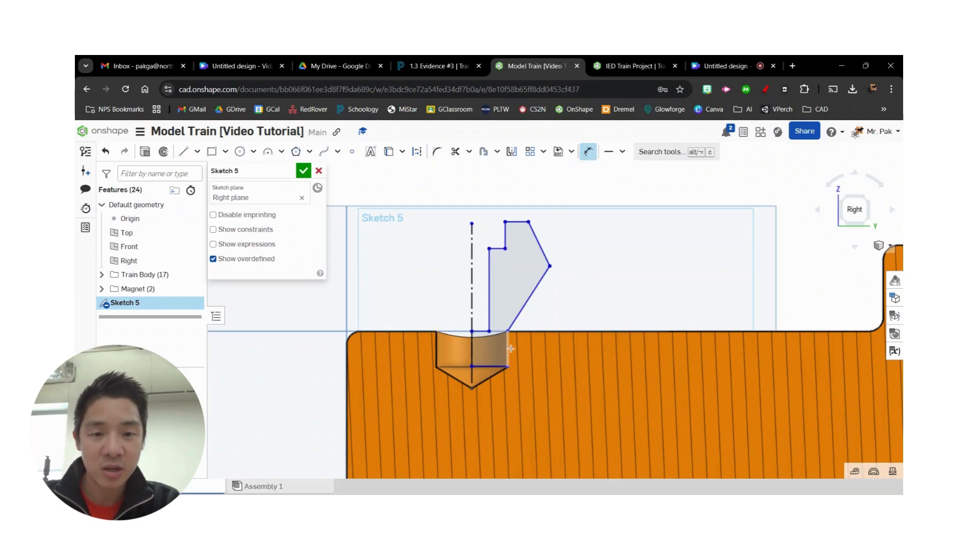
{"action": "left_click", "coordinate": [509, 349]}
{"action": "left_click", "coordinate": [560, 380]}
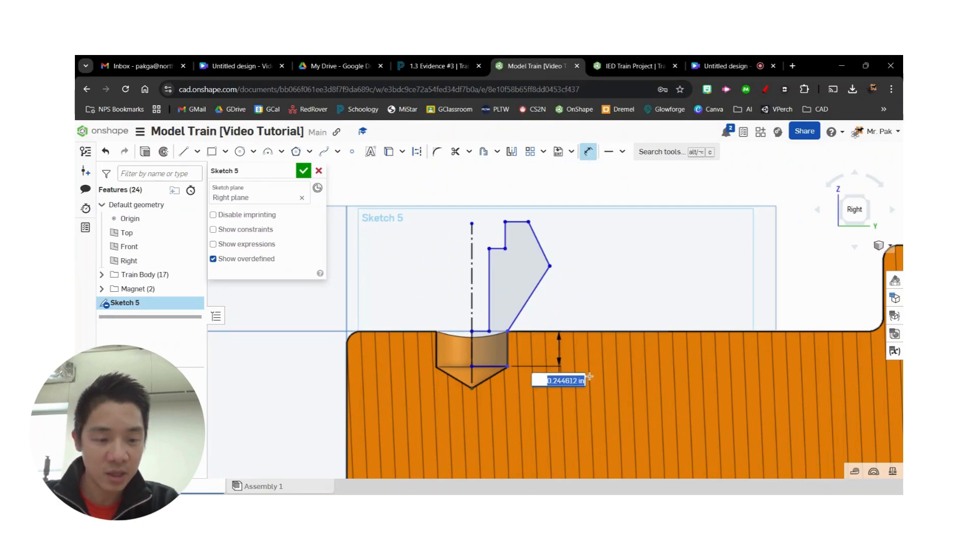
{"action": "type", "text": ".25"}
{"action": "key", "text": "Return"}
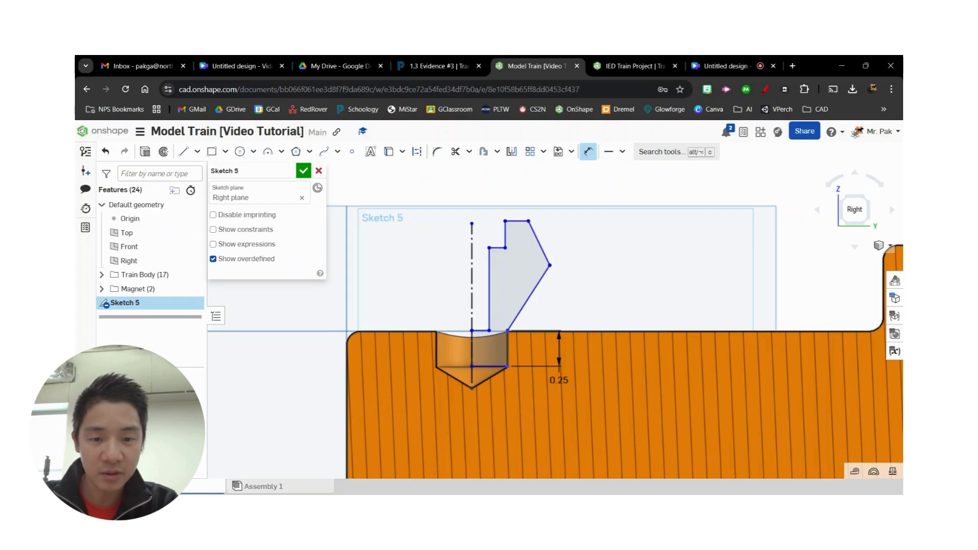
- Dimension the height from the profile's bottom line to its outermost corner as 1.5 in, following the assignment drawing
{"action": "scroll", "coordinate": [494, 342], "scroll_direction": "up", "scroll_amount": 5}
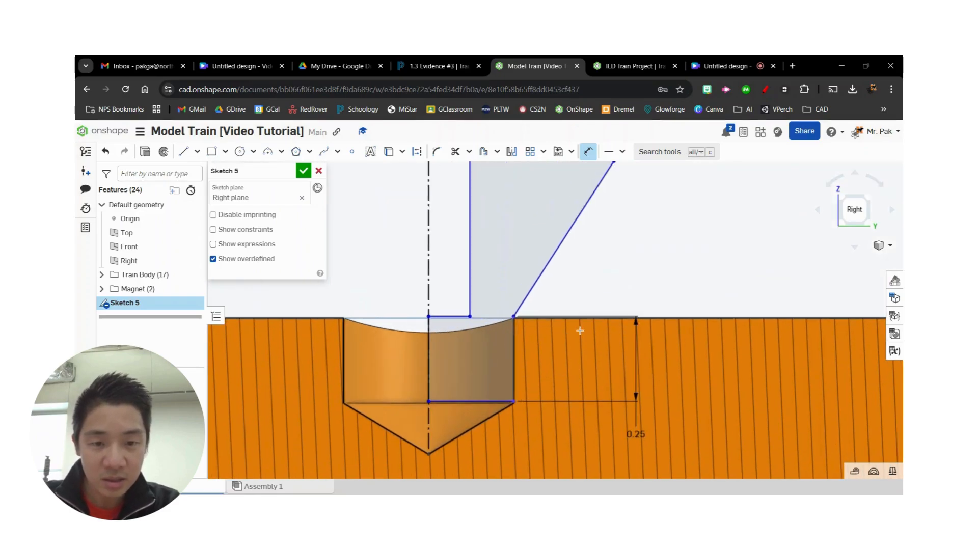
{"action": "left_click", "coordinate": [467, 61]}
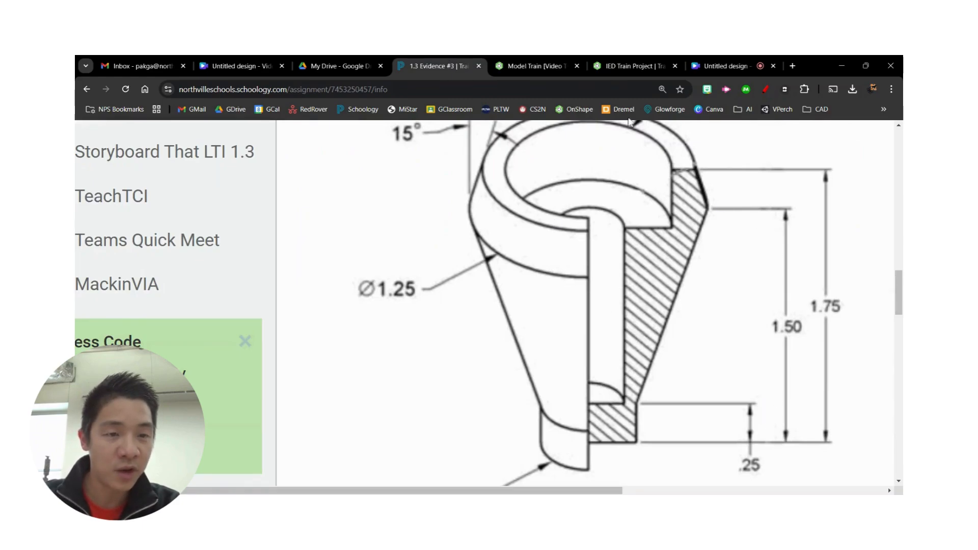
{"action": "left_click", "coordinate": [531, 63]}
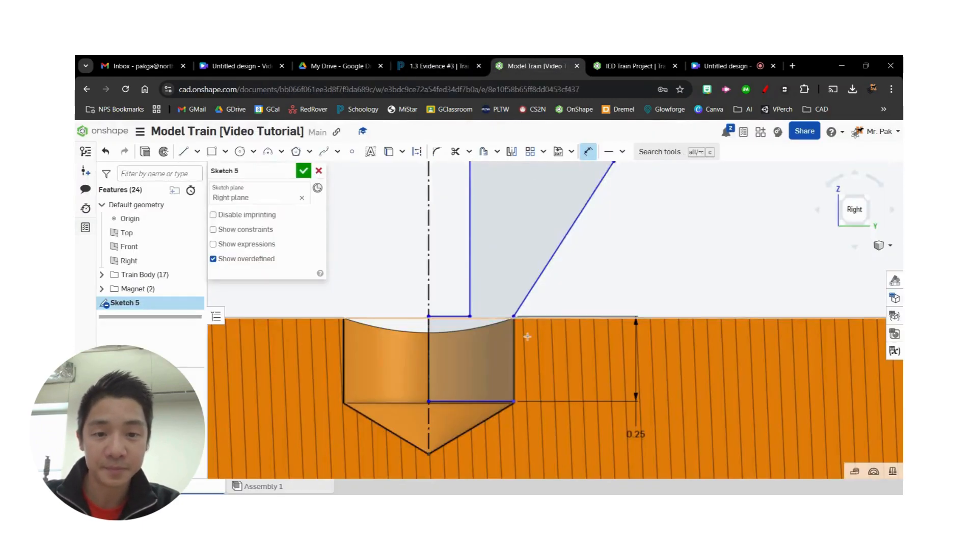
{"action": "left_click", "coordinate": [485, 403]}
{"action": "middle_click_drag", "start_coordinate": [696, 267], "coordinate": [647, 389]}
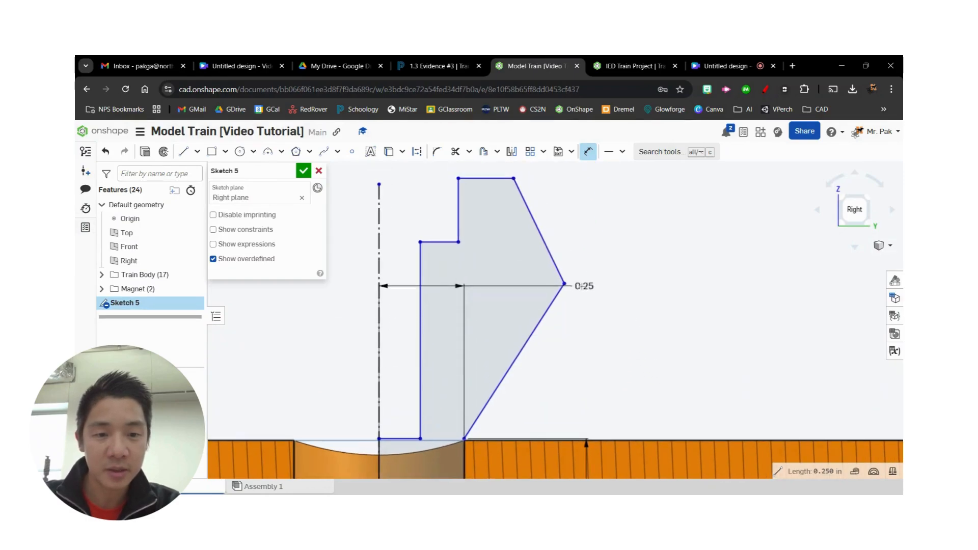
{"action": "left_click", "coordinate": [564, 283]}
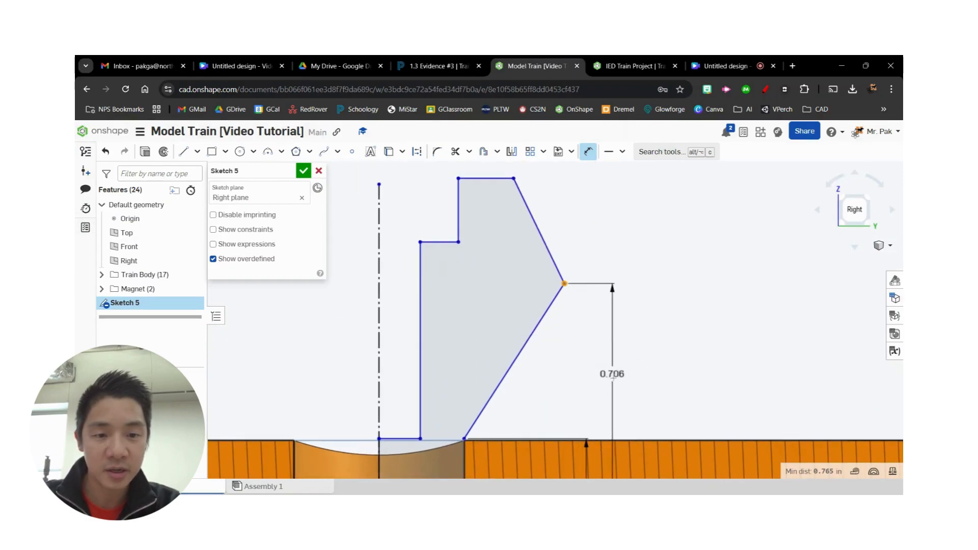
{"action": "left_click", "coordinate": [628, 389]}
{"action": "type", "text": "1"}
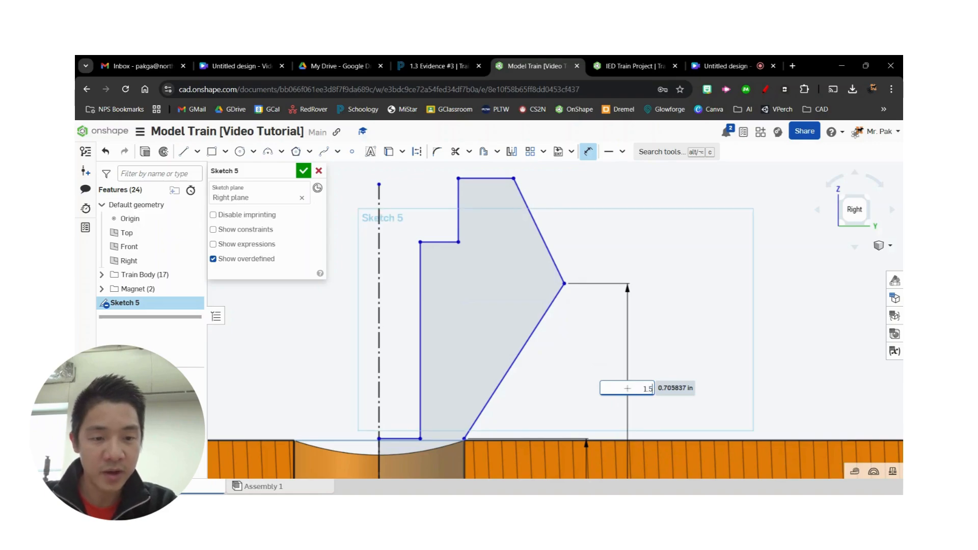
{"action": "type", "text": ".5"}
{"action": "key", "text": "Return"}
- Make the profile's lower outer corner coincident with the corner where the hole's wall meets its conical bottom
{"action": "mouse_move", "coordinate": [576, 406]}
{"action": "middle_mouse_down"}
{"action": "mouse_move", "coordinate": [603, 265]}
{"action": "mouse_move", "coordinate": [608, 300]}
{"action": "middle_mouse_up"}
{"action": "scroll", "coordinate": [625, 261], "scroll_direction": "down", "scroll_amount": 3}
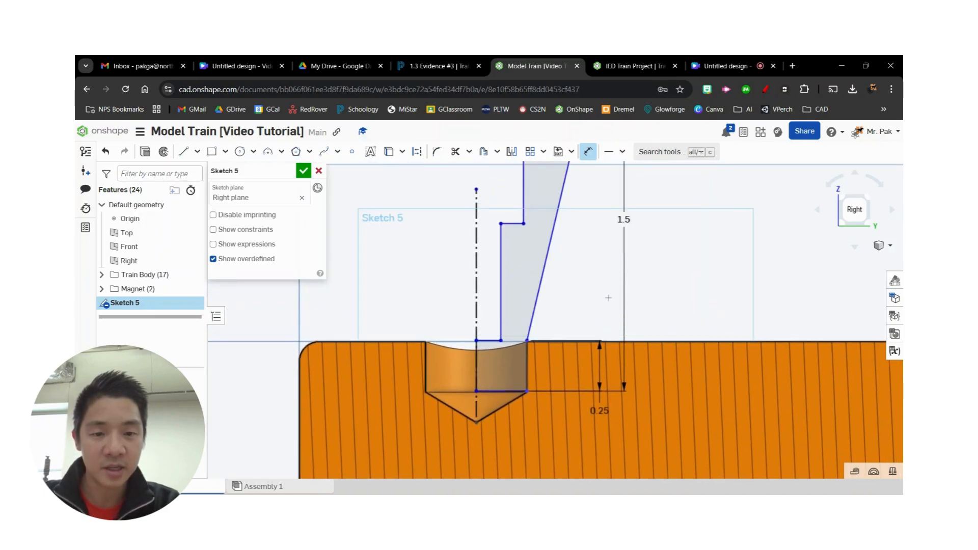
{"action": "scroll", "coordinate": [561, 356], "scroll_direction": "up", "scroll_amount": 4}
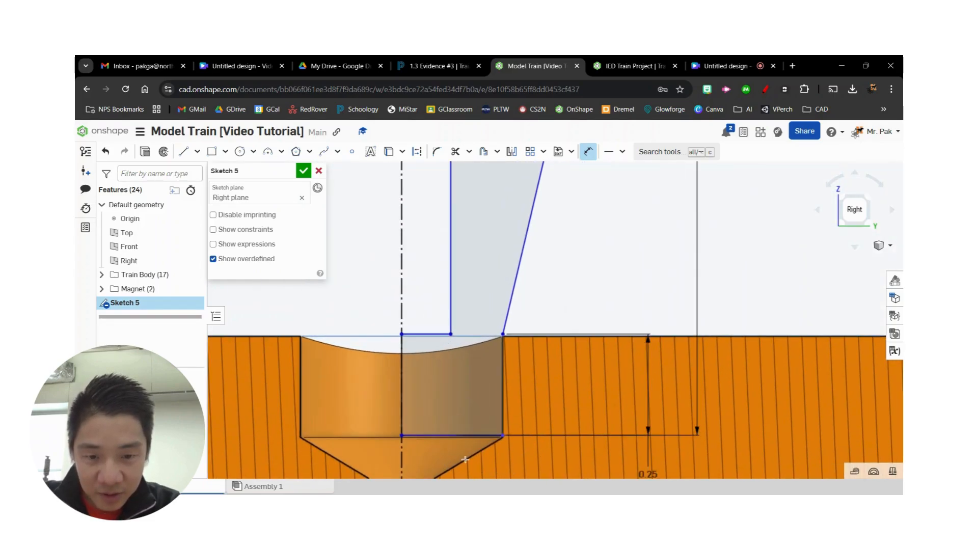
{"action": "scroll", "coordinate": [521, 443], "scroll_direction": "up", "scroll_amount": 2}
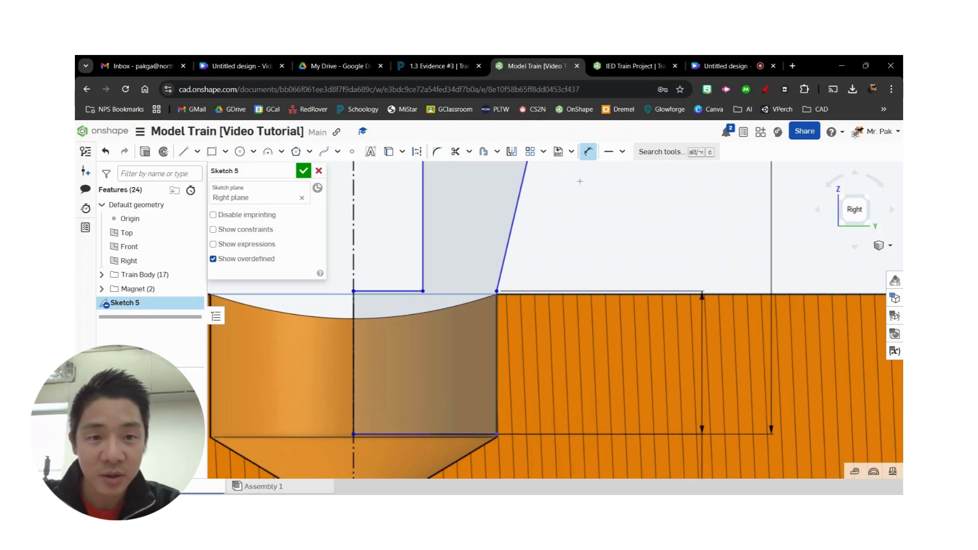
{"action": "left_click", "coordinate": [622, 151]}
{"action": "left_click", "coordinate": [633, 169]}
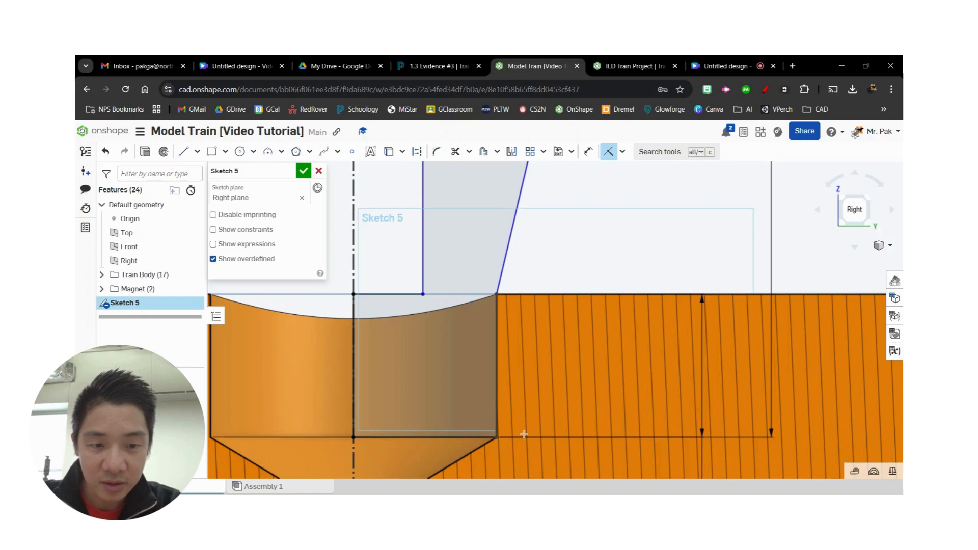
- Check the assignment drawing and dimension the overall height from the profile's bottom line to its top edge as 1.75 in
{"action": "scroll", "coordinate": [601, 390], "scroll_direction": "down", "scroll_amount": 3}
{"action": "scroll", "coordinate": [674, 223], "scroll_direction": "down", "scroll_amount": 5}
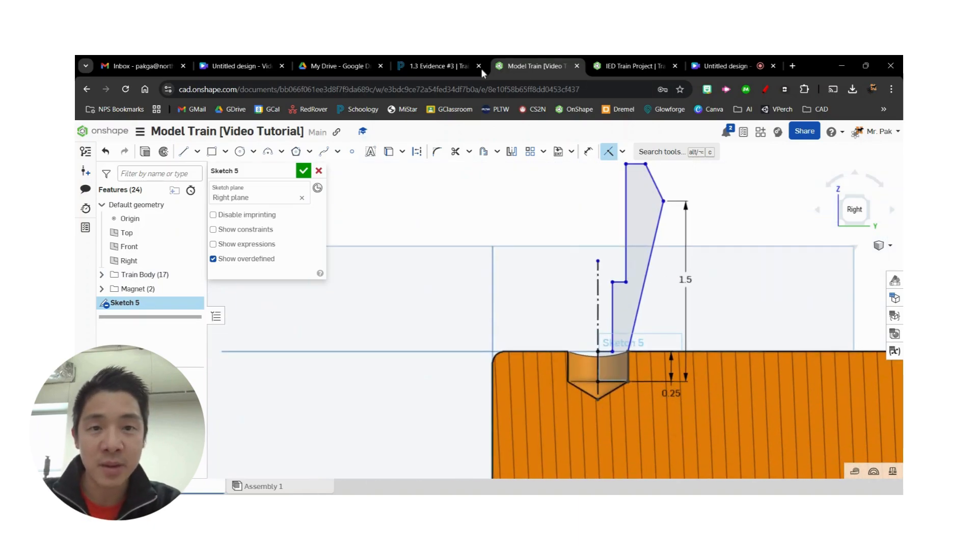
{"action": "left_click", "coordinate": [438, 66]}
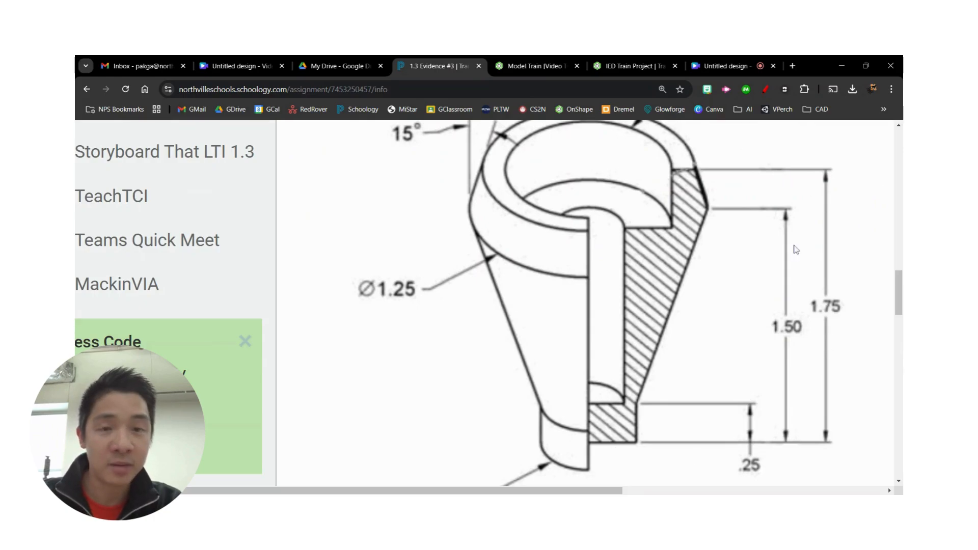
{"action": "left_click", "coordinate": [532, 67]}
{"action": "key", "text": "d"}
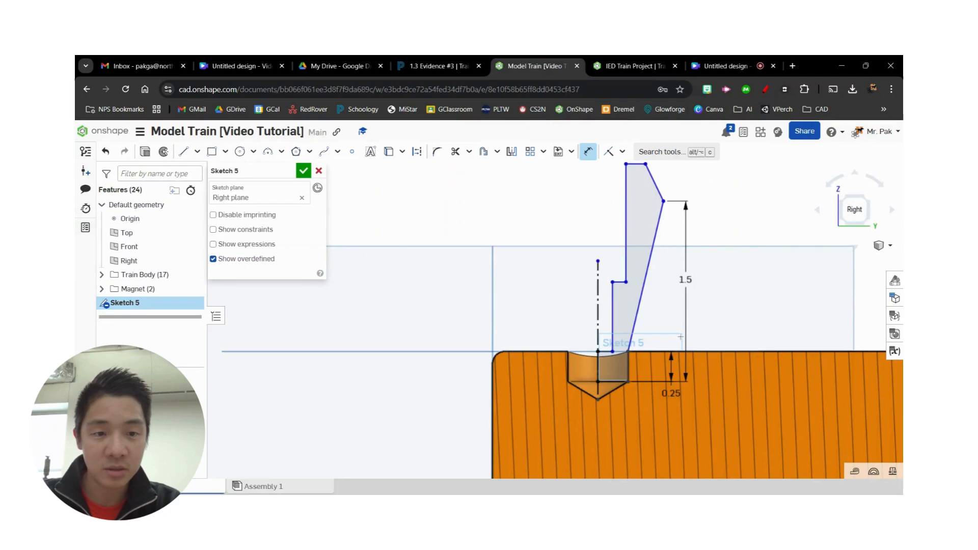
{"action": "left_click", "coordinate": [615, 382]}
{"action": "left_click", "coordinate": [640, 165]}
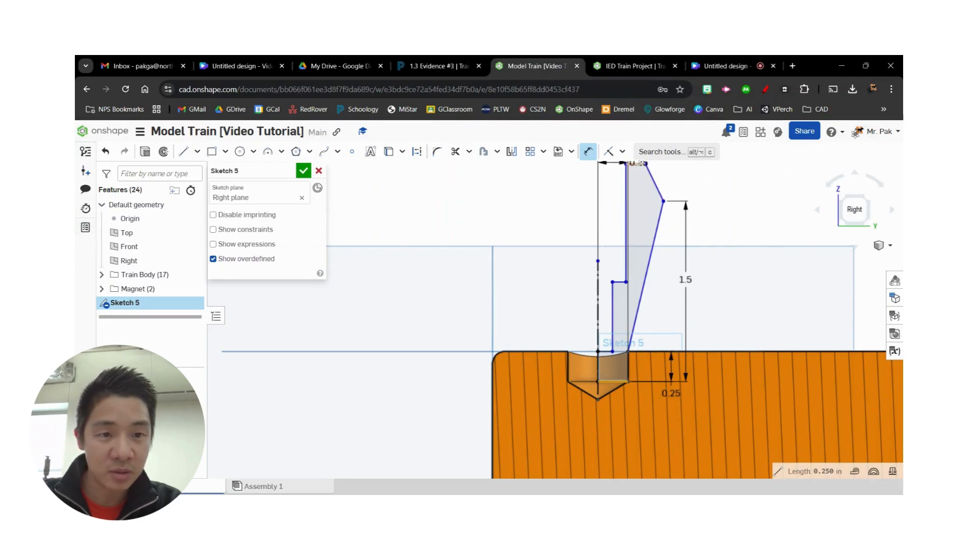
{"action": "left_click", "coordinate": [734, 280]}
{"action": "type", "text": "1"}
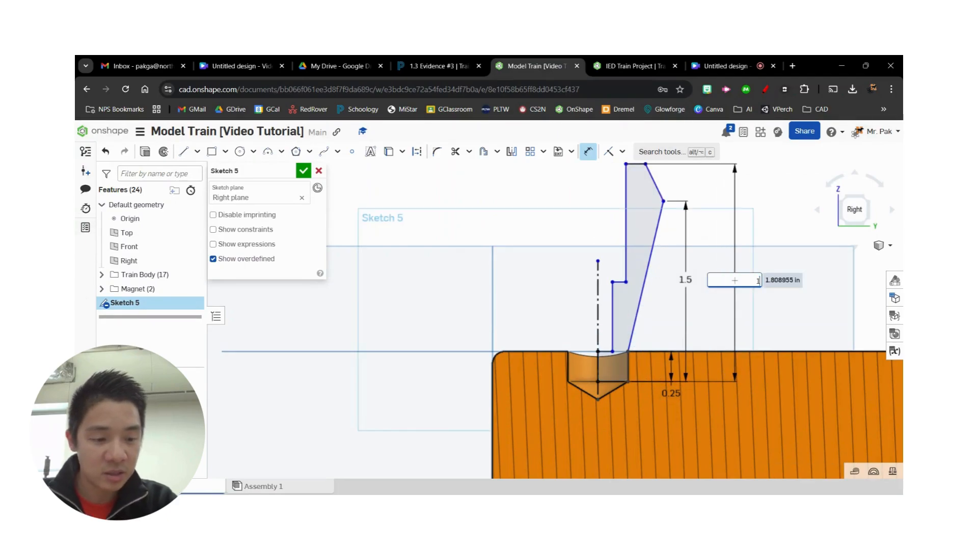
{"action": "type", "text": ".75"}
{"action": "key", "text": "Return"}
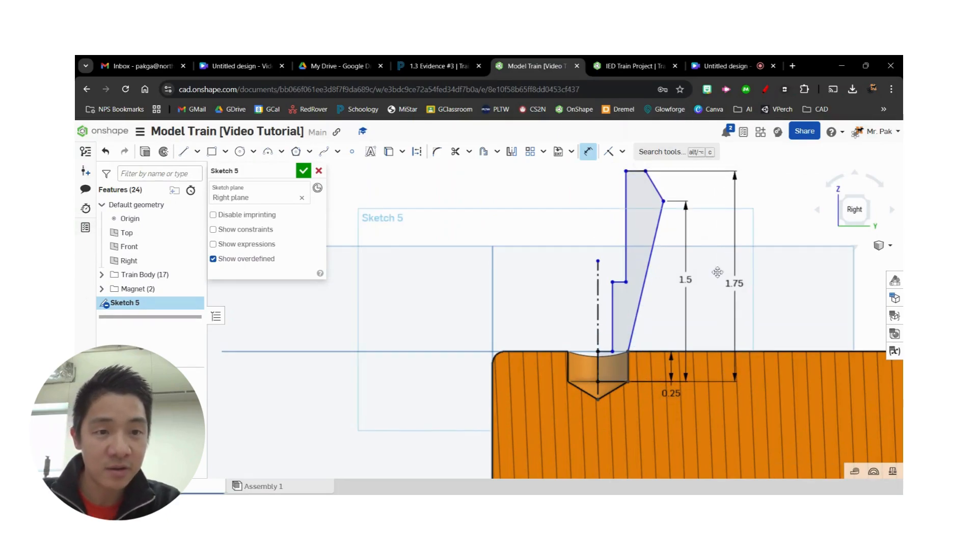
- Check the drawing's taper angle, try dimensioning the angle between the profile's top edge and upper slanted edge as 75 degrees, and delete that dimension
{"action": "left_click", "coordinate": [626, 64]}
{"action": "left_click", "coordinate": [535, 65]}
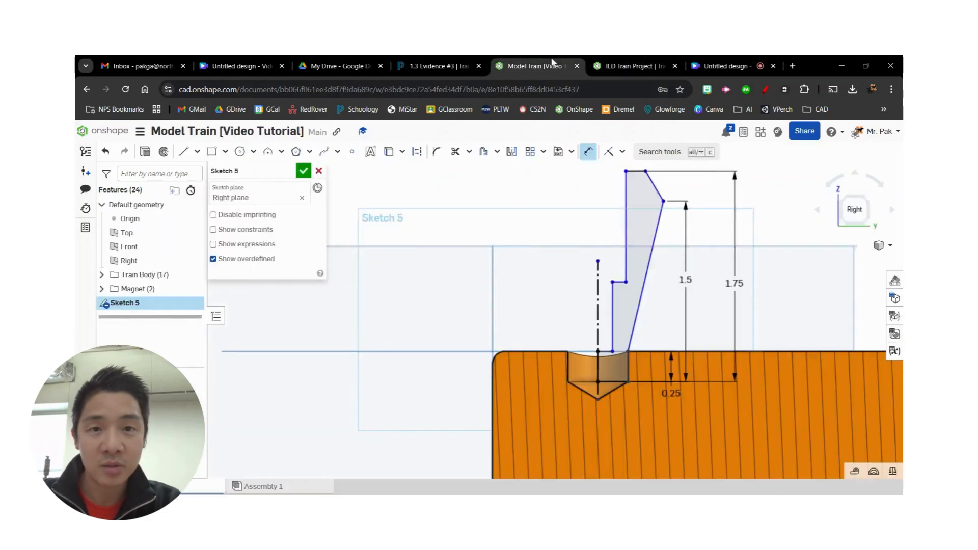
{"action": "left_click", "coordinate": [448, 67]}
{"action": "scroll", "coordinate": [646, 296], "scroll_direction": "down", "scroll_amount": 2}
{"action": "scroll", "coordinate": [639, 296], "scroll_direction": "up", "scroll_amount": 4}
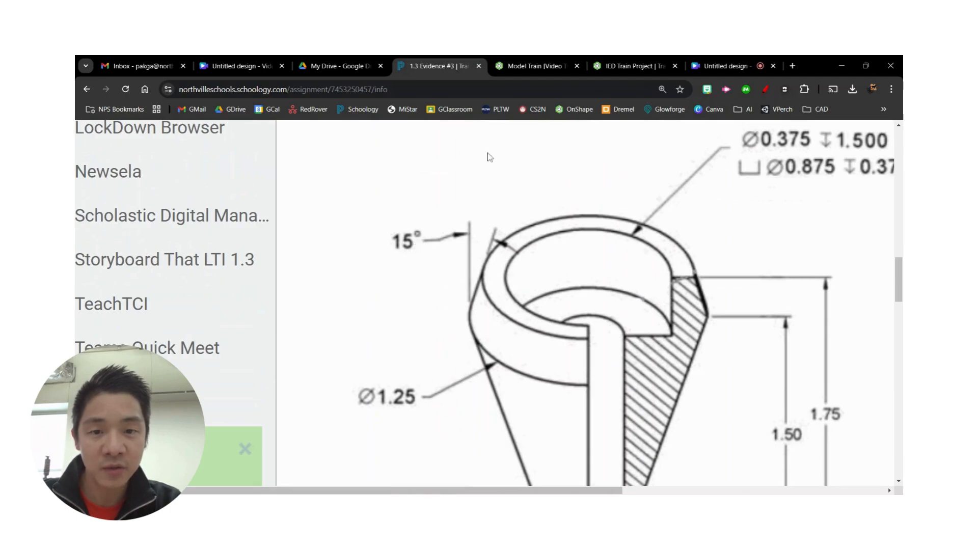
{"action": "left_click", "coordinate": [533, 65]}
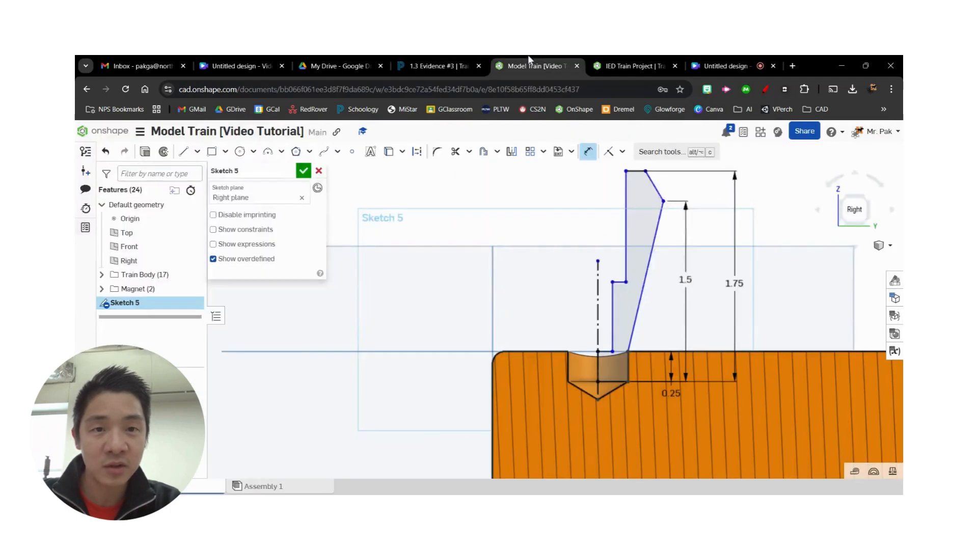
{"action": "left_click", "coordinate": [659, 190]}
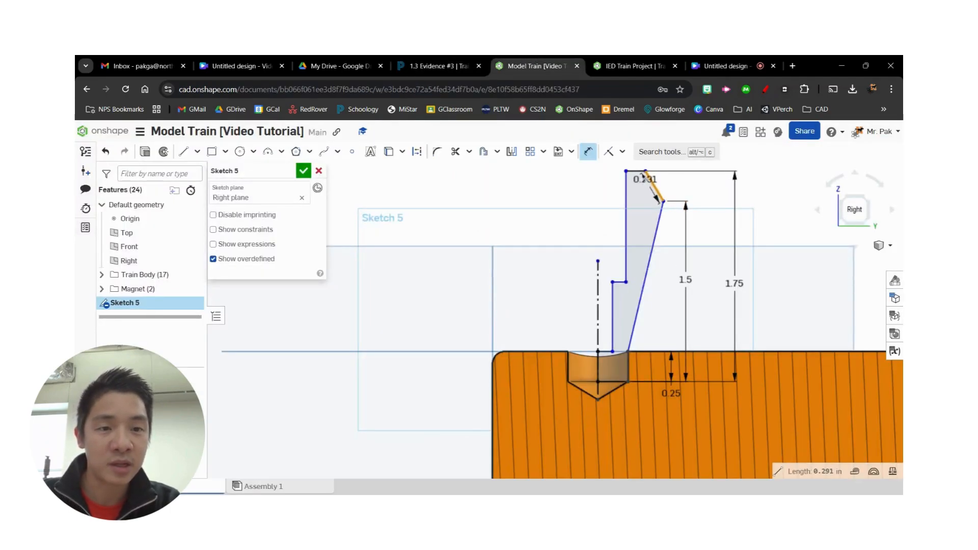
{"action": "left_click", "coordinate": [638, 172]}
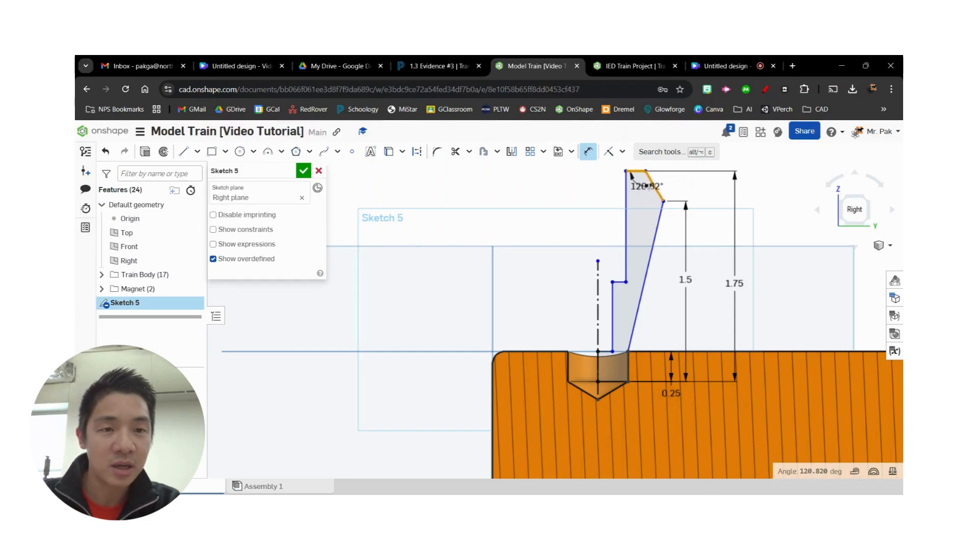
{"action": "left_click", "coordinate": [457, 69]}
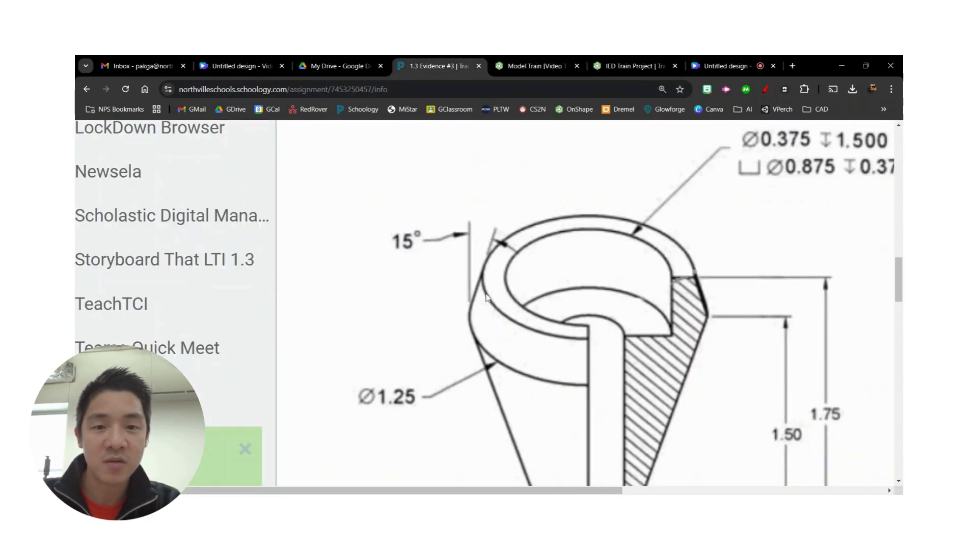
{"action": "left_click", "coordinate": [527, 72]}
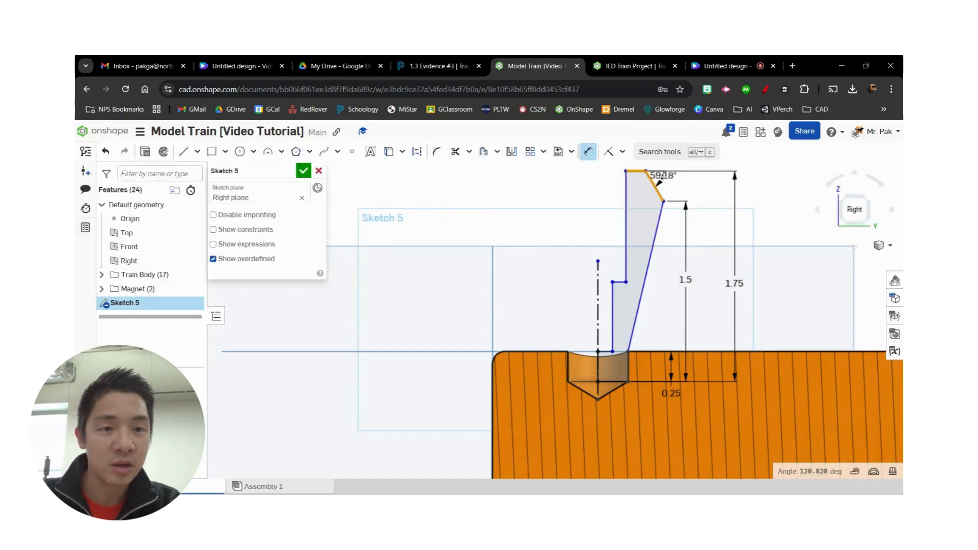
{"action": "middle_click_drag", "start_coordinate": [663, 189], "coordinate": [651, 296]}
{"action": "left_click", "coordinate": [662, 299]}
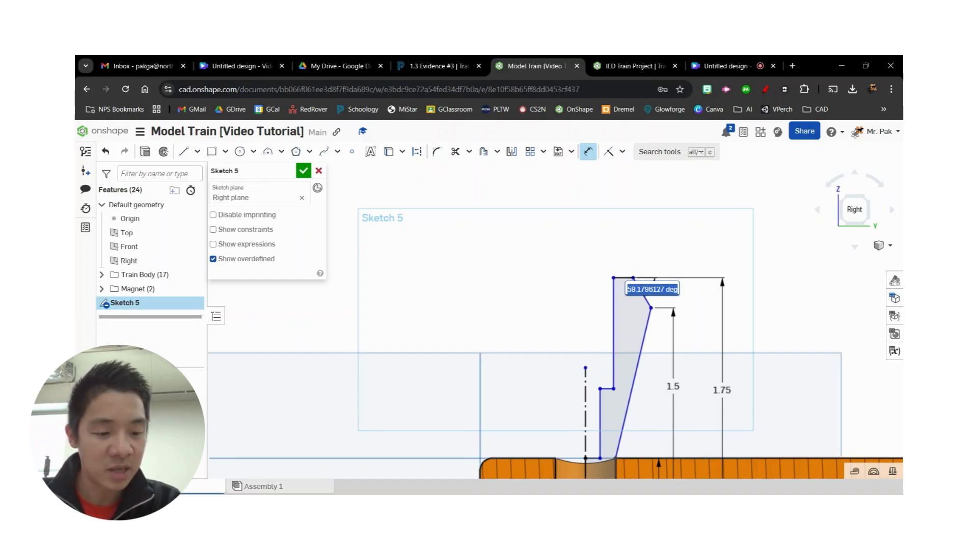
{"action": "key", "text": "BackSpace"}
{"action": "type", "text": "75"}
{"action": "key", "text": "Return"}
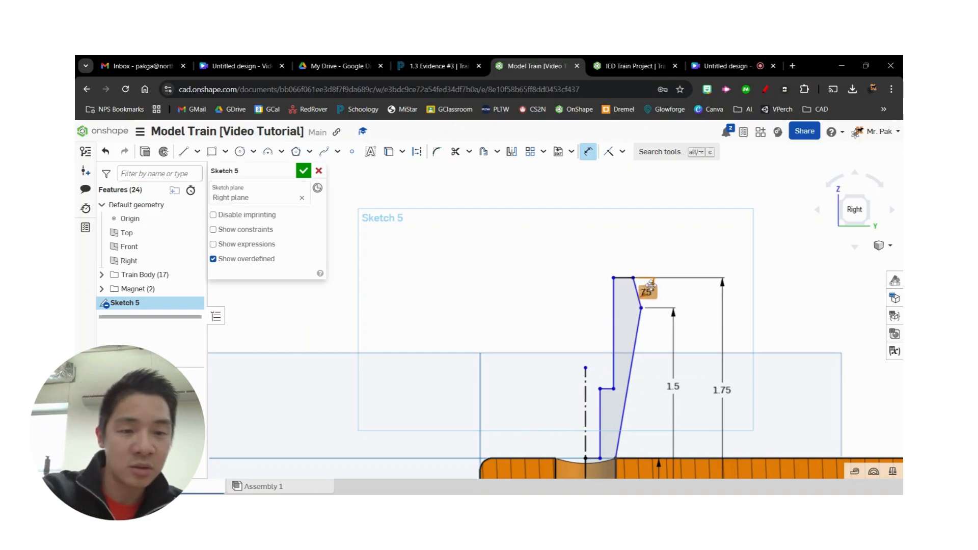
{"action": "key", "text": "Delete"}
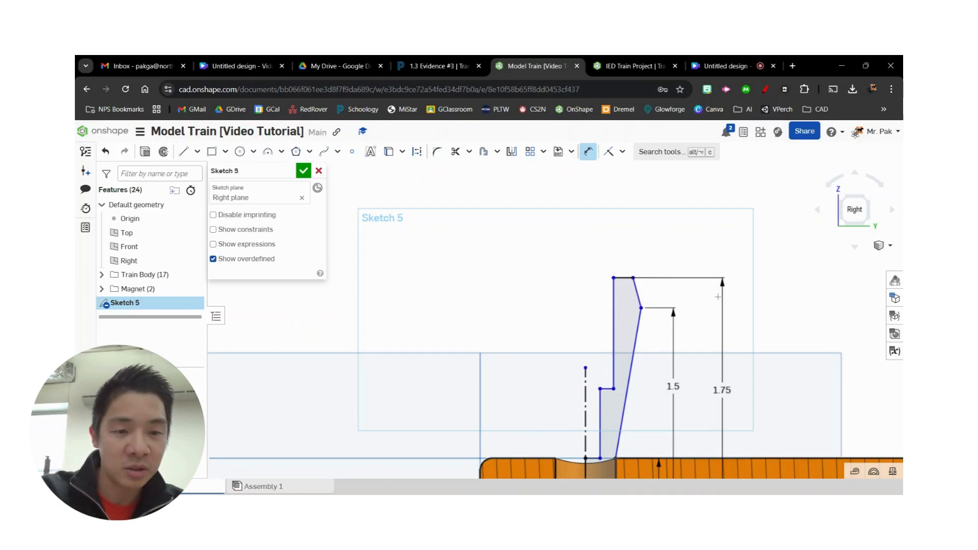
{"action": "key", "text": "Escape"}
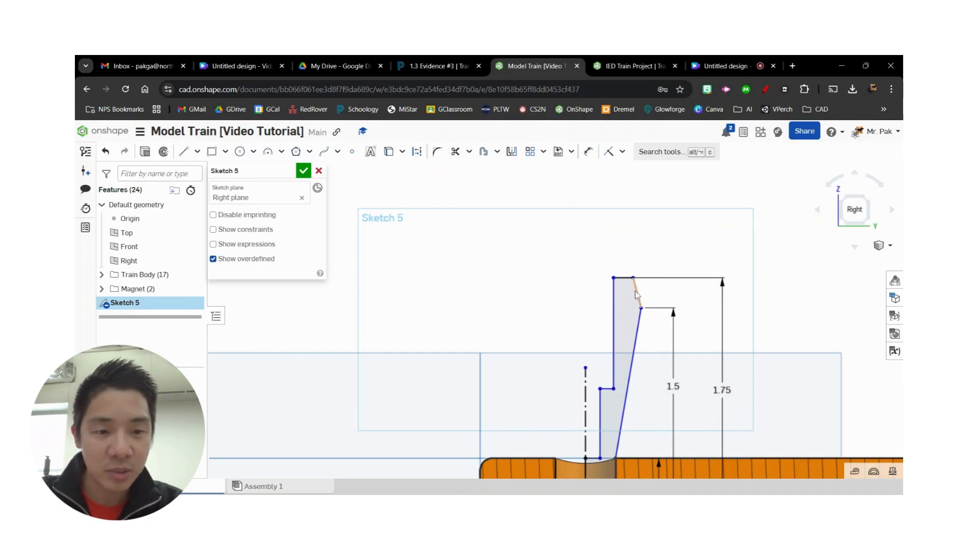
- Dimension the angle between the profile's upper slanted edge and its upper inner vertical edge as 15 degrees
{"action": "key", "text": "d"}
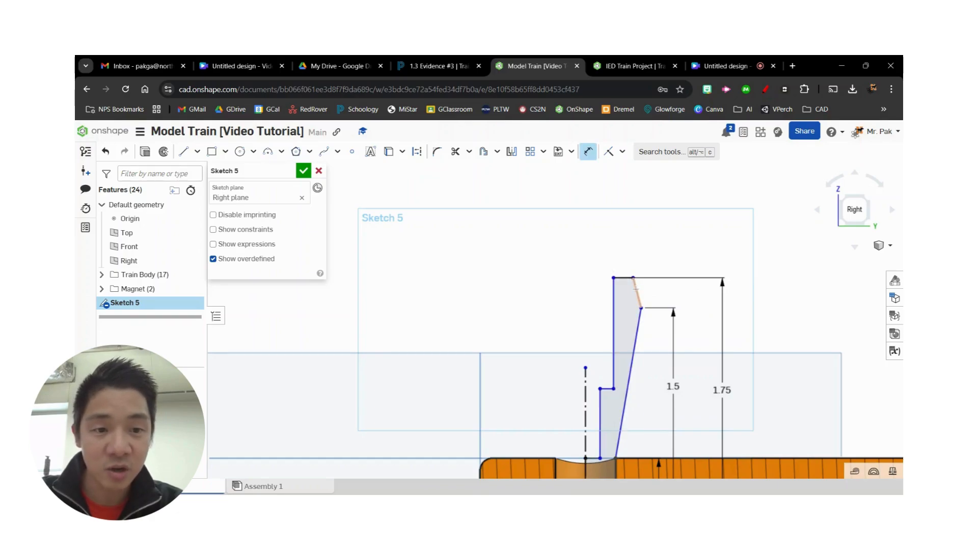
{"action": "left_click", "coordinate": [636, 292]}
{"action": "left_click", "coordinate": [614, 291]}
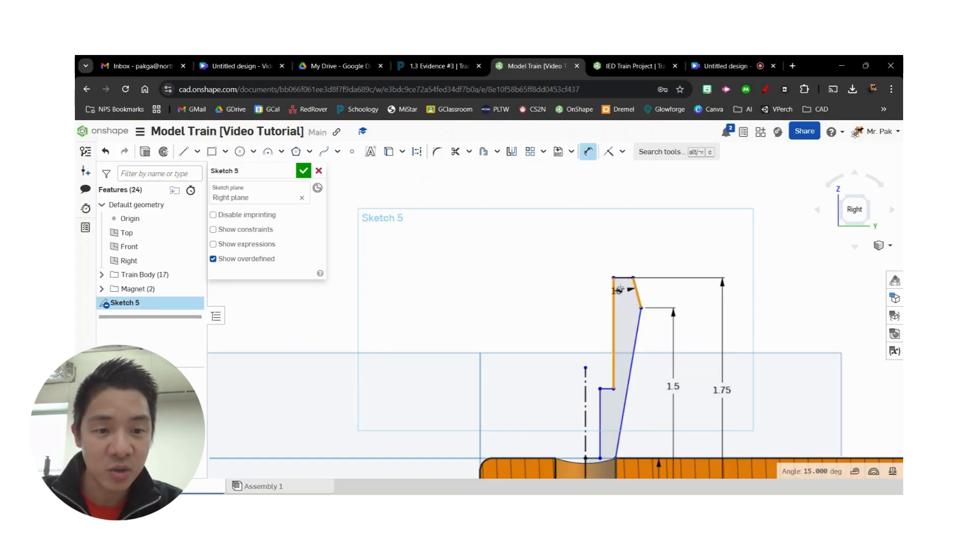
{"action": "left_click", "coordinate": [645, 303]}
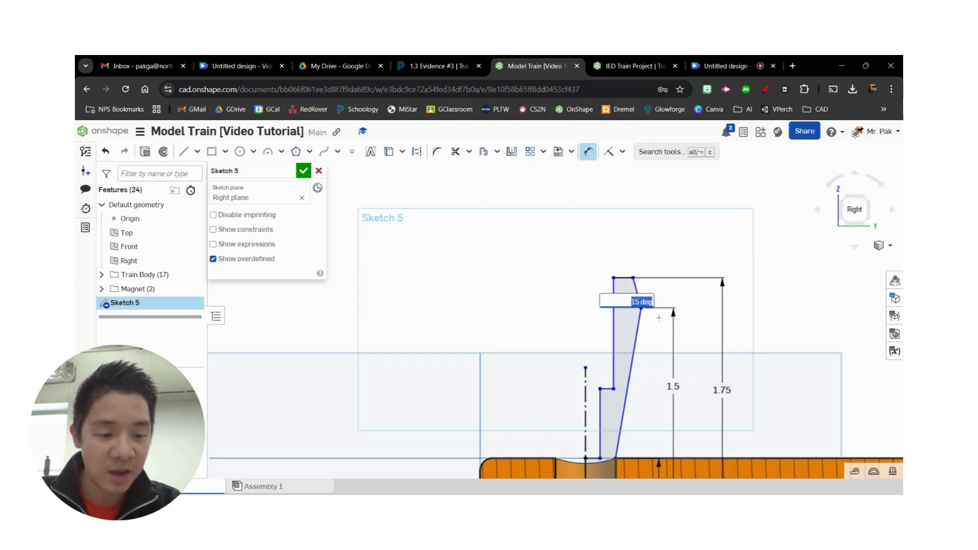
{"action": "key", "text": "Return"}
{"action": "scroll", "coordinate": [657, 316], "scroll_direction": "up", "scroll_amount": 3}
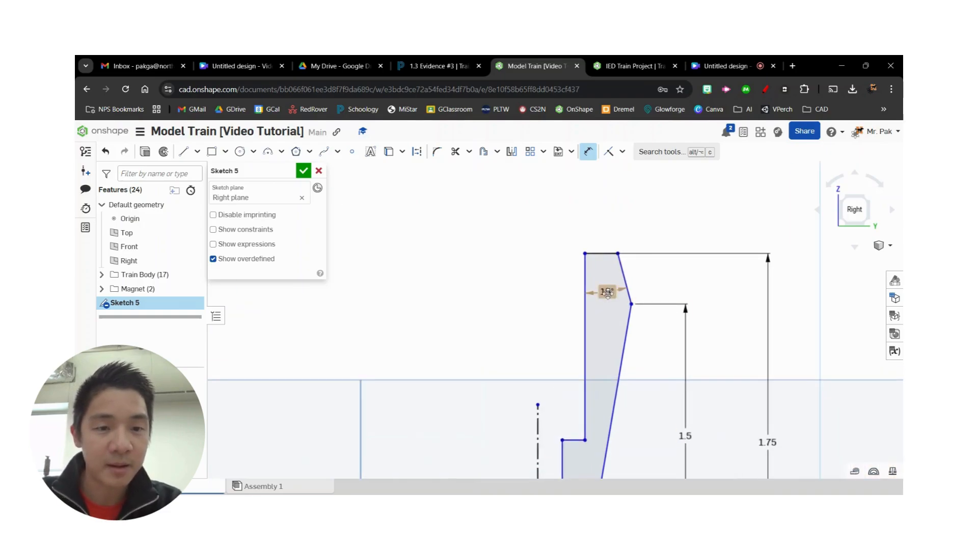
- Examine the full hole and counterbore callout on the assignment drawing for the smokestack's inner diameters and depths
{"action": "left_click", "coordinate": [453, 62]}
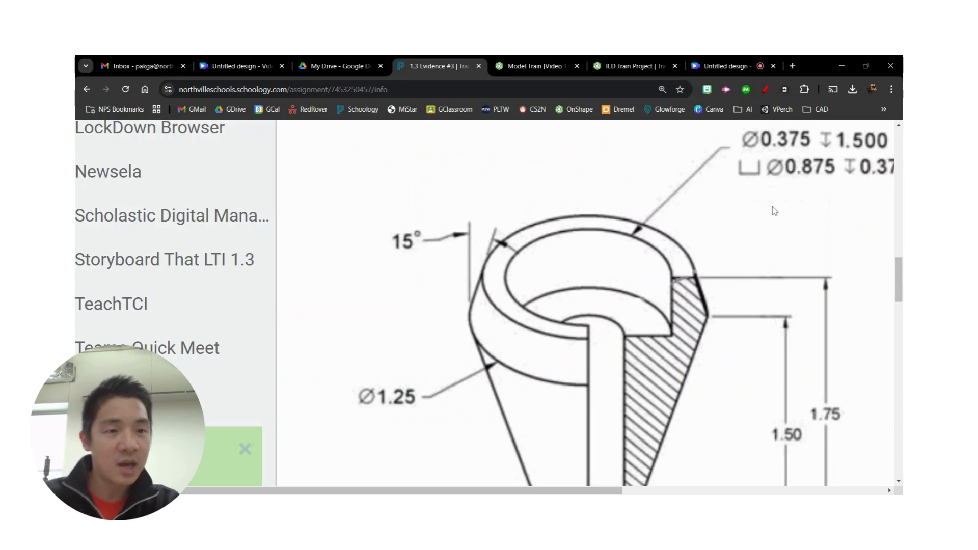
{"action": "scroll", "coordinate": [802, 149], "scroll_direction": "up", "scroll_amount": 1}
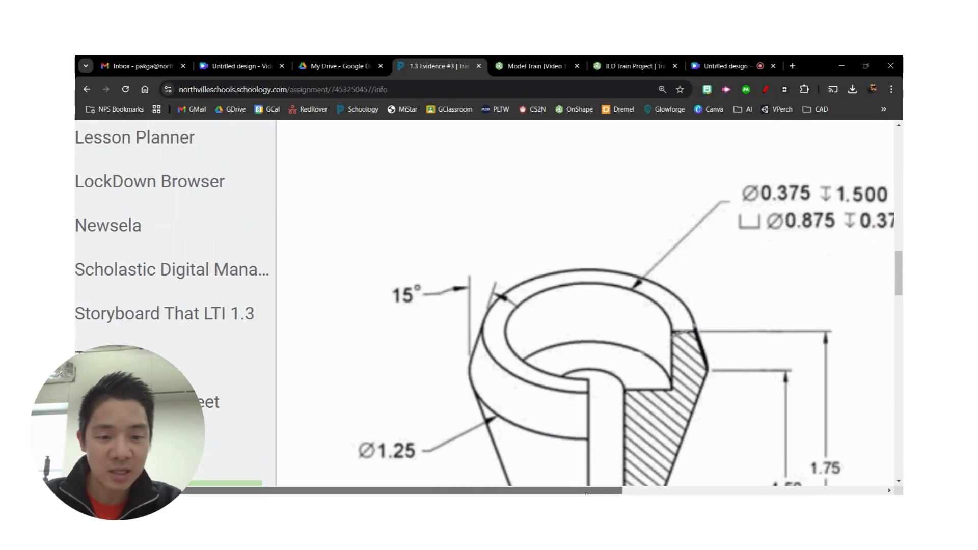
{"action": "left_click_drag", "start_coordinate": [582, 491], "coordinate": [627, 491]}
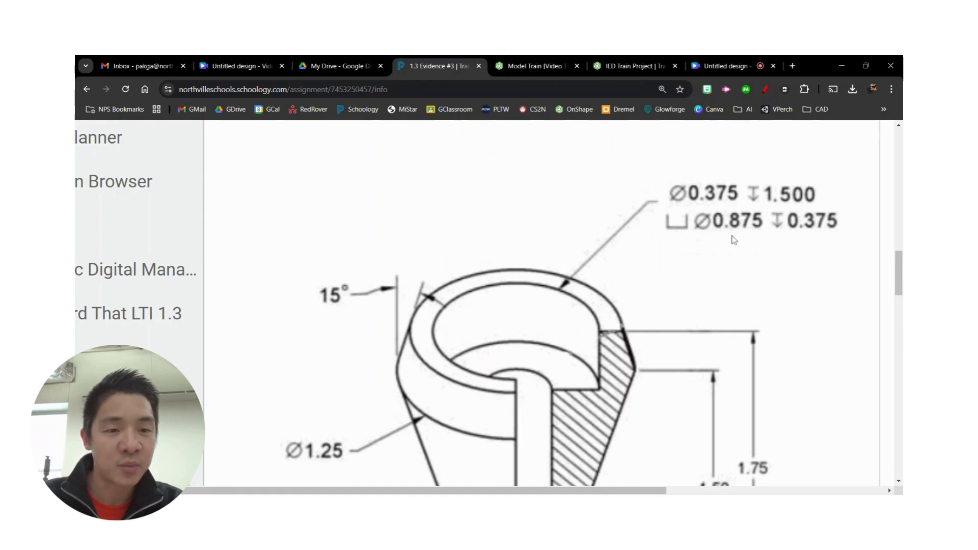
{"action": "left_click", "coordinate": [548, 67]}
{"action": "key", "text": "Escape"}
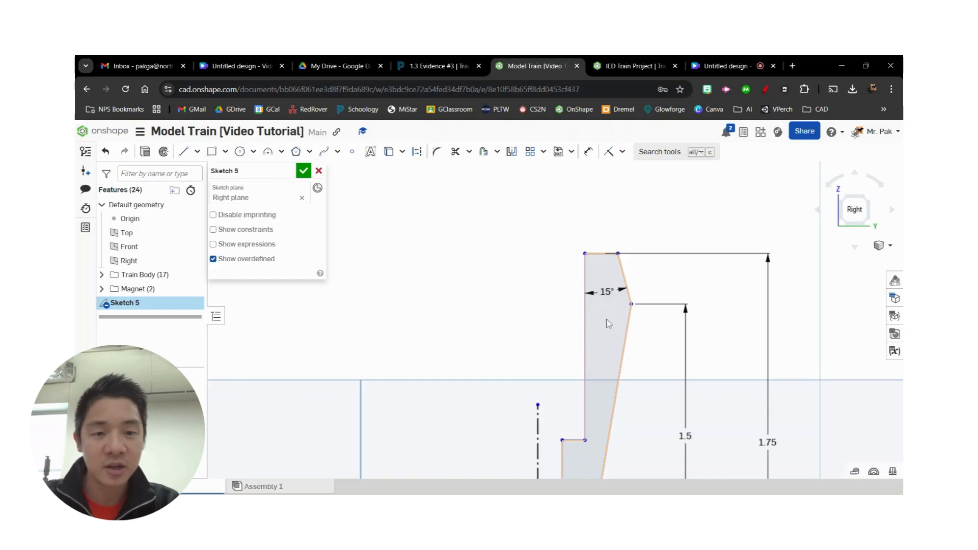
- Add a diameter dimension from the profile's upper inner vertical edge across the centreline and set it to the counterbore's 0.875 in
{"action": "scroll", "coordinate": [606, 321], "scroll_direction": "down", "scroll_amount": 3}
{"action": "key", "text": "d"}
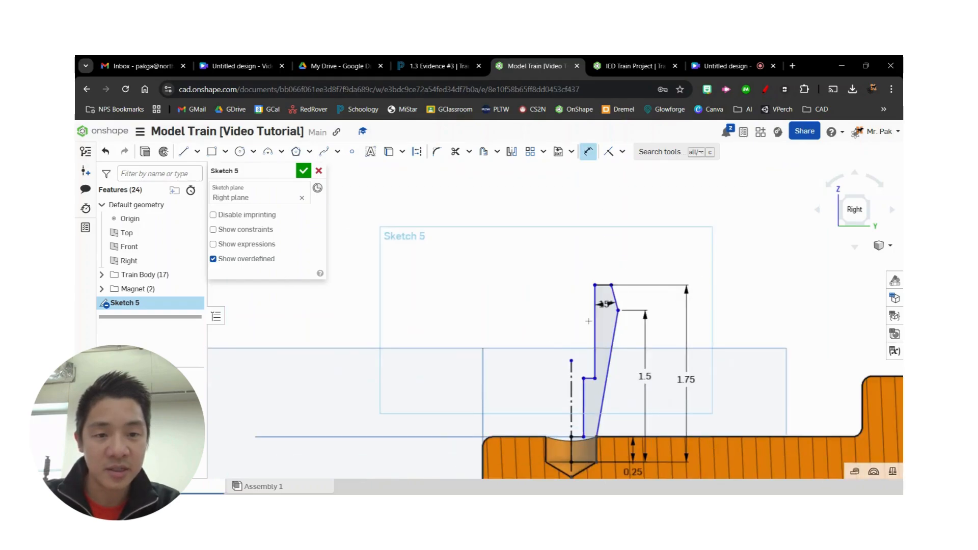
{"action": "scroll", "coordinate": [604, 356], "scroll_direction": "down", "scroll_amount": 3}
{"action": "scroll", "coordinate": [604, 360], "scroll_direction": "up", "scroll_amount": 3}
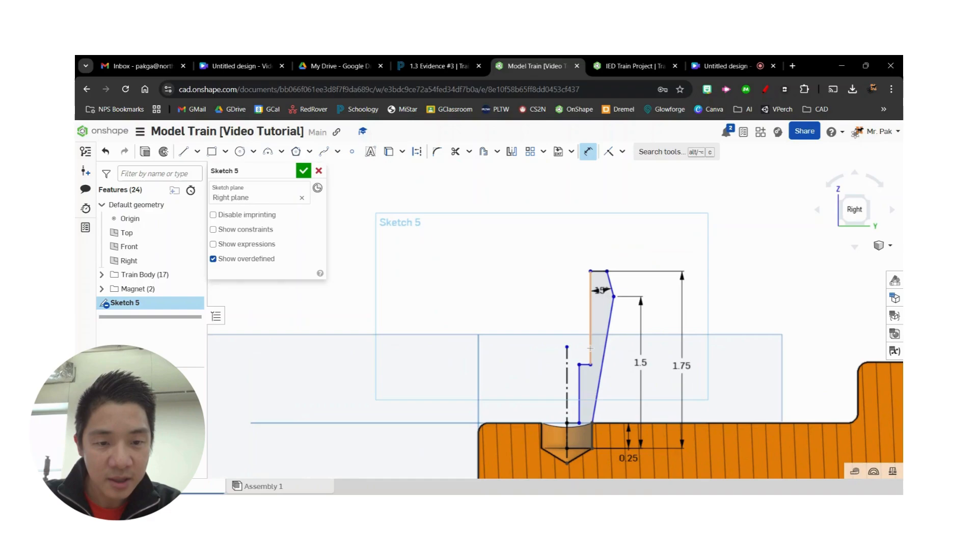
{"action": "left_click", "coordinate": [590, 348]}
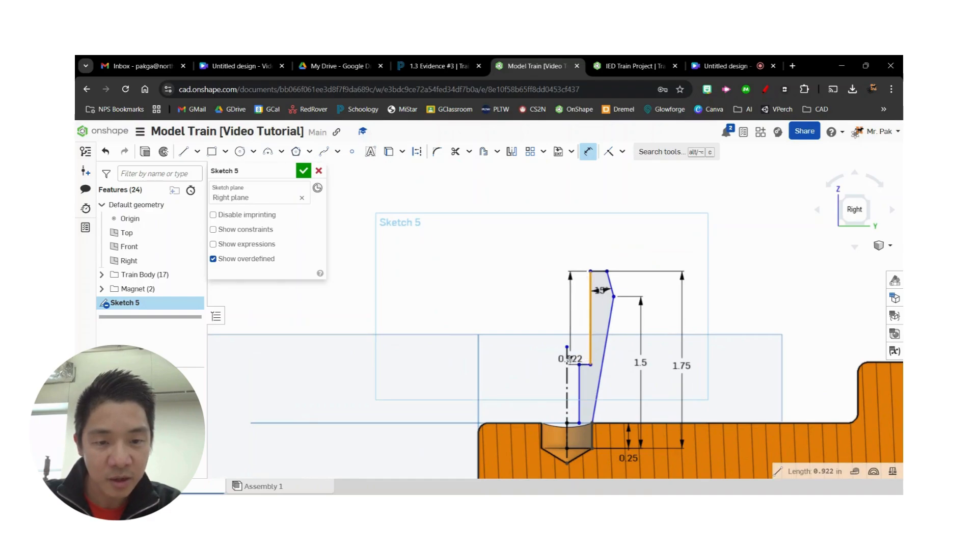
{"action": "left_click", "coordinate": [568, 360]}
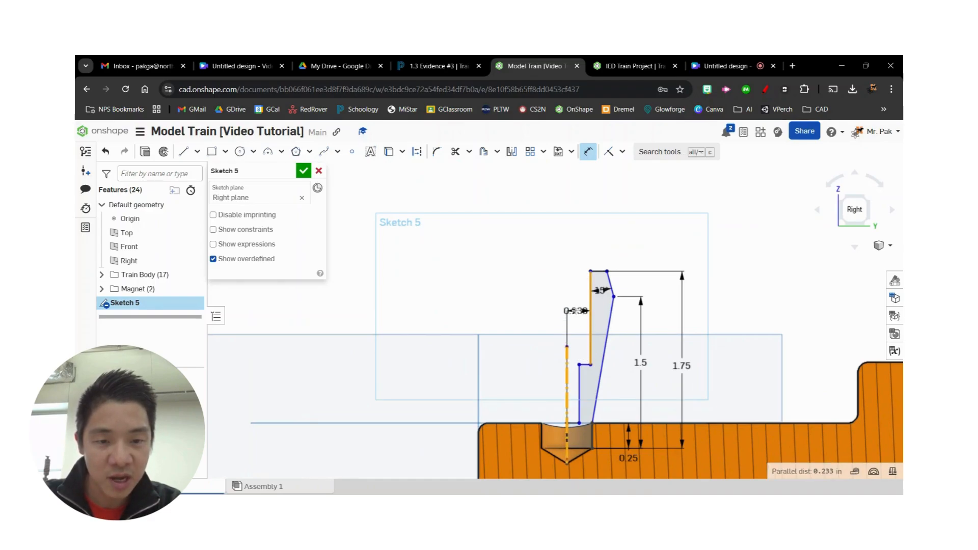
{"action": "scroll", "coordinate": [575, 324], "scroll_direction": "up", "scroll_amount": 3}
{"action": "middle_click_drag", "start_coordinate": [581, 310], "coordinate": [588, 208]}
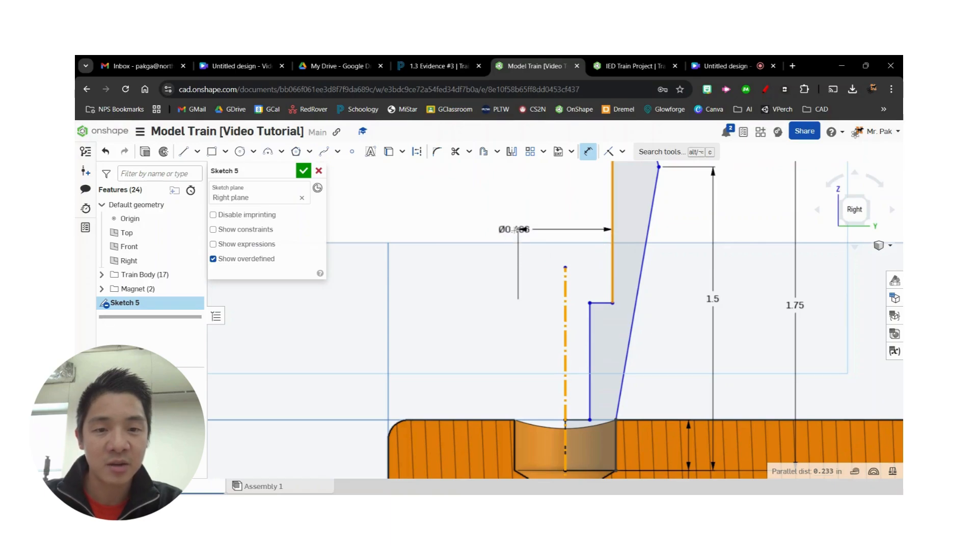
{"action": "left_click", "coordinate": [520, 230]}
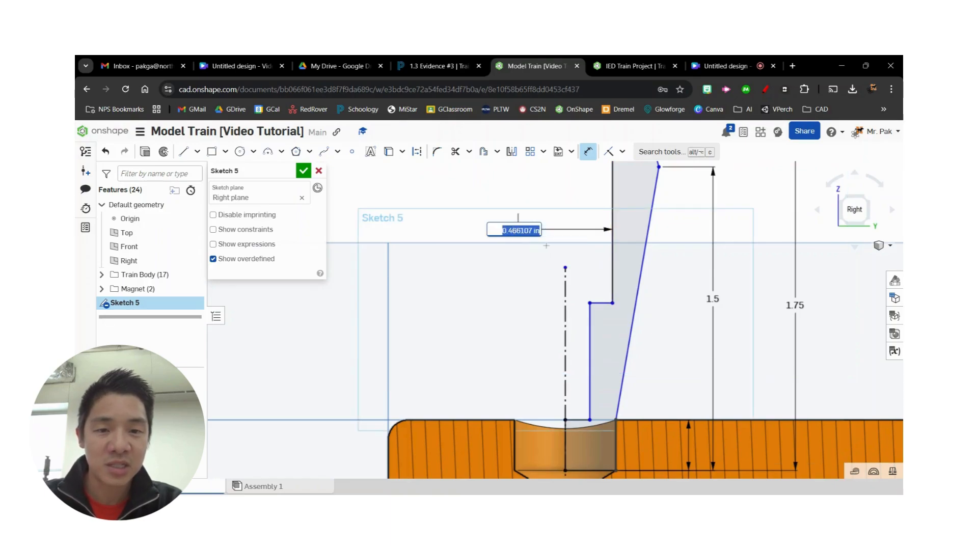
{"action": "left_click", "coordinate": [432, 68]}
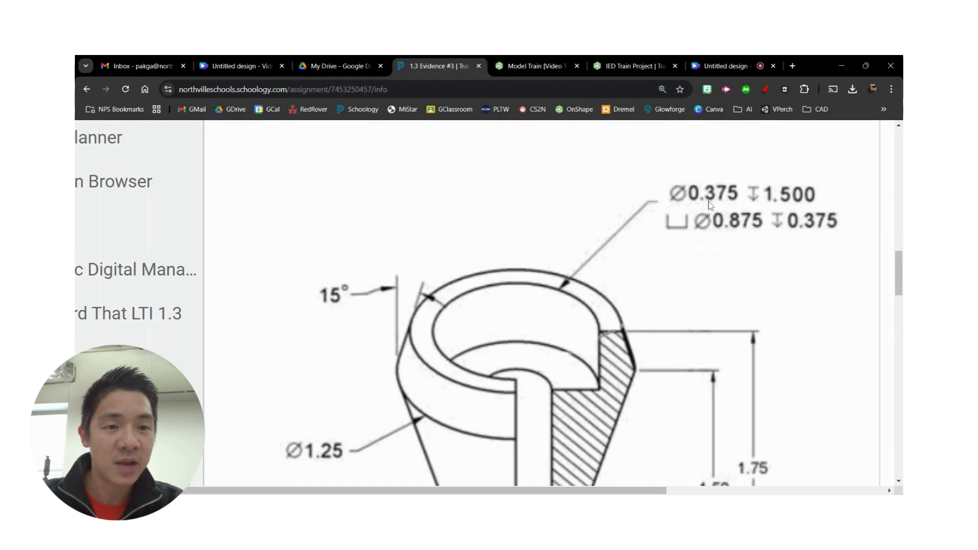
{"action": "left_click", "coordinate": [541, 66]}
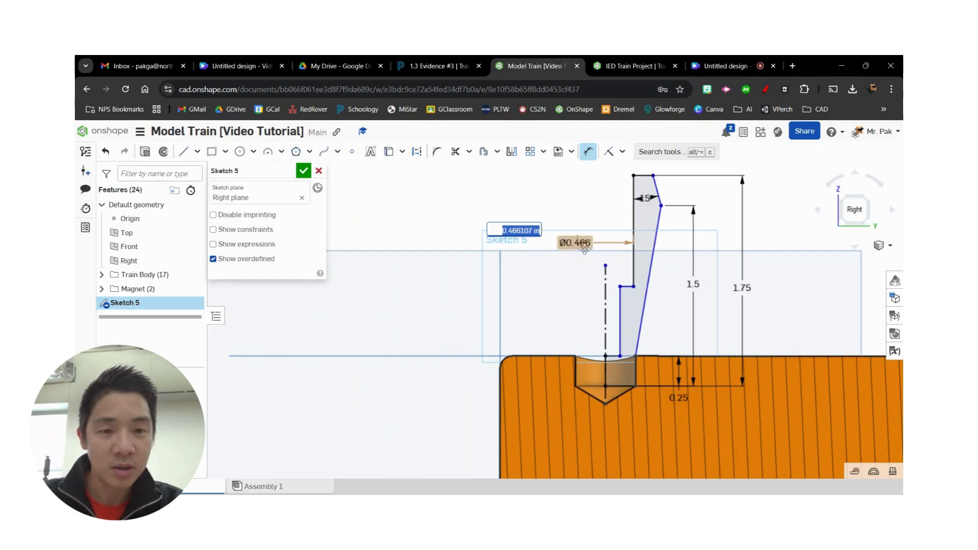
{"action": "key", "text": "BackSpace"}
{"action": "type", "text": ".875"}
{"action": "key", "text": "Return"}
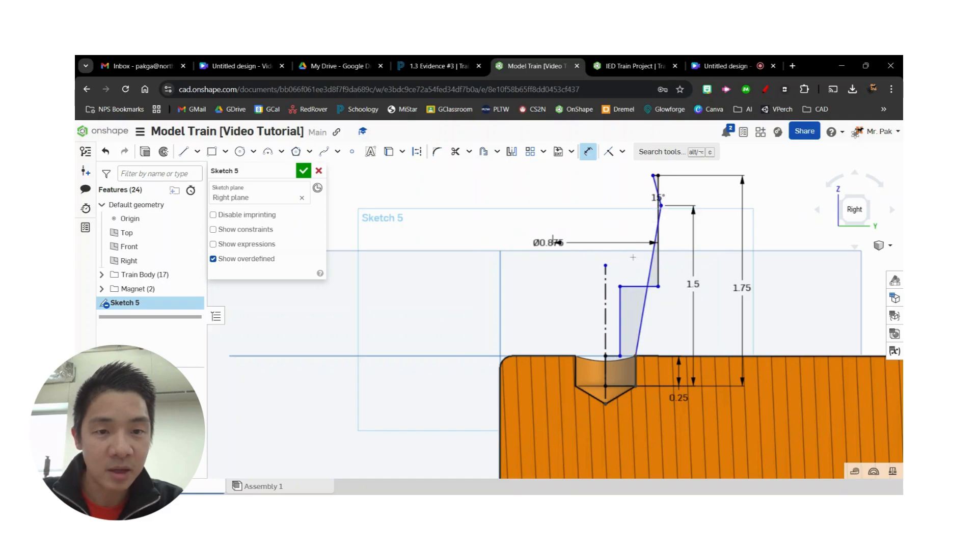
{"action": "key", "text": "Escape"}
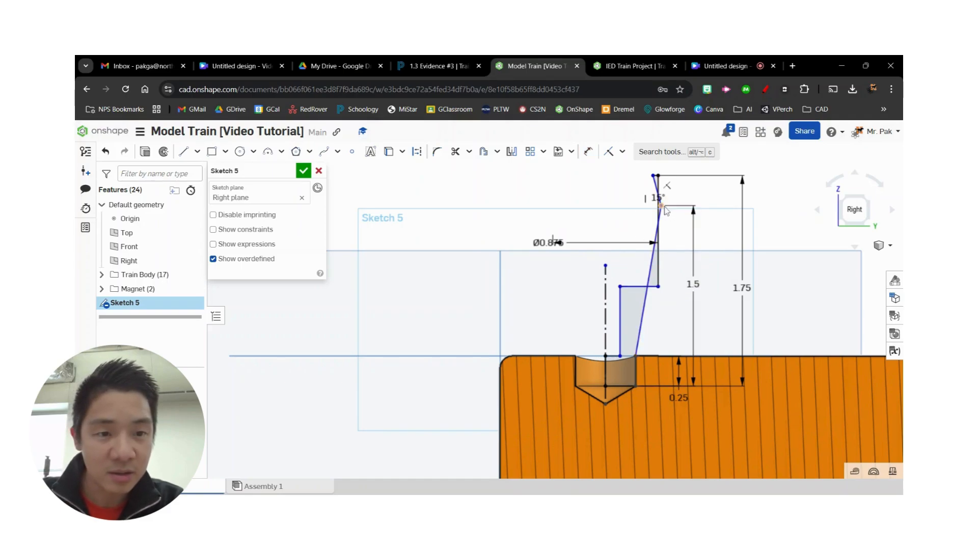
- Pull the profile's outer corner away from the centreline and dimension the lower inner vertical edge's diameter across the centreline as 0.375 in
{"action": "left_click_drag", "start_coordinate": [662, 207], "coordinate": [728, 226]}
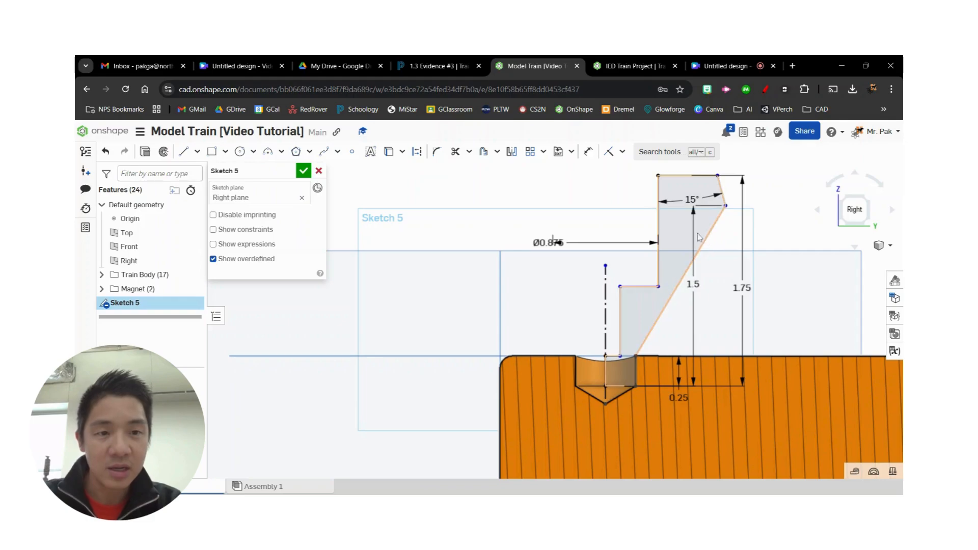
{"action": "key", "text": "d"}
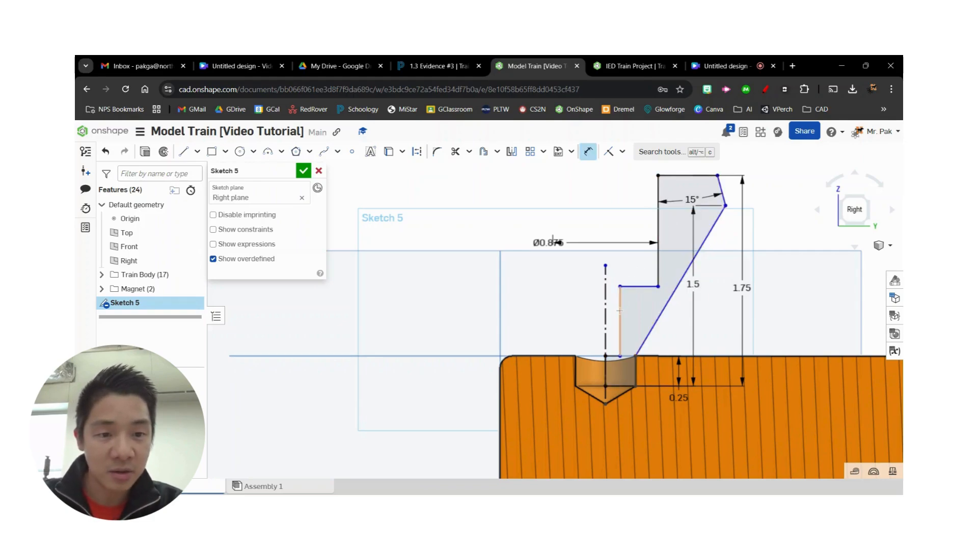
{"action": "left_click", "coordinate": [620, 310]}
{"action": "left_click", "coordinate": [606, 311]}
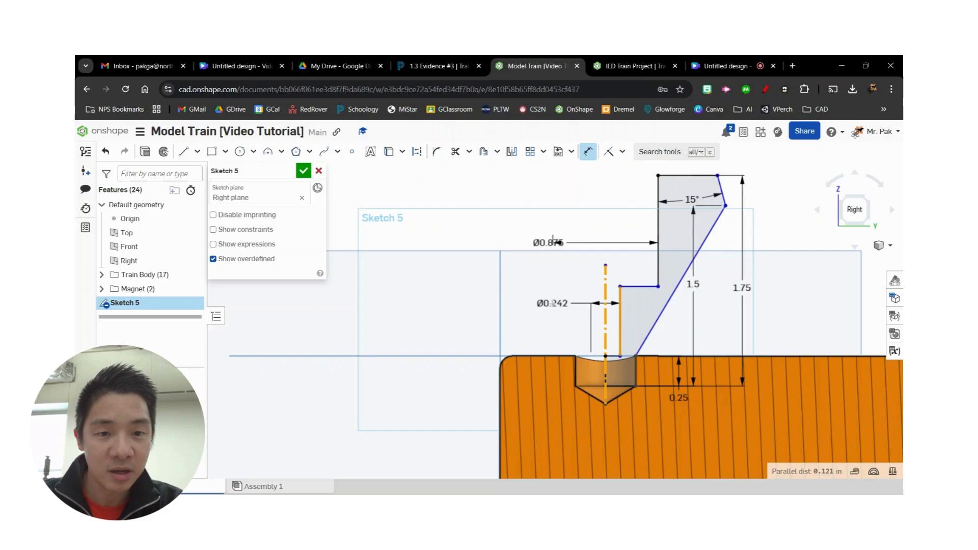
{"action": "left_click", "coordinate": [553, 304]}
{"action": "type", "text": "3"}
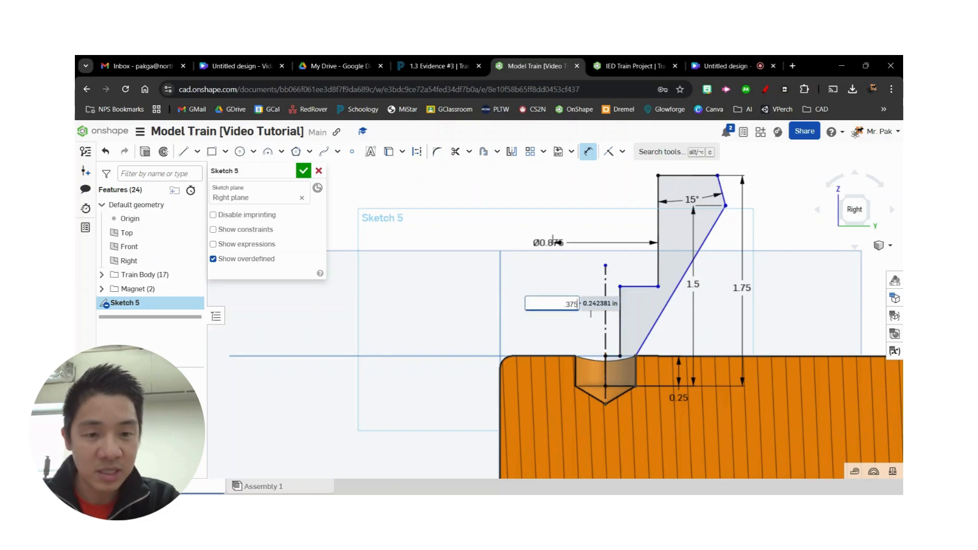
{"action": "type", "text": "75"}
{"action": "key", "text": "Return"}
- Check the counterbore depth on the assignment drawing and dimension the profile's top edge to its inner step edge as 0.375 in
{"action": "left_click", "coordinate": [439, 66]}
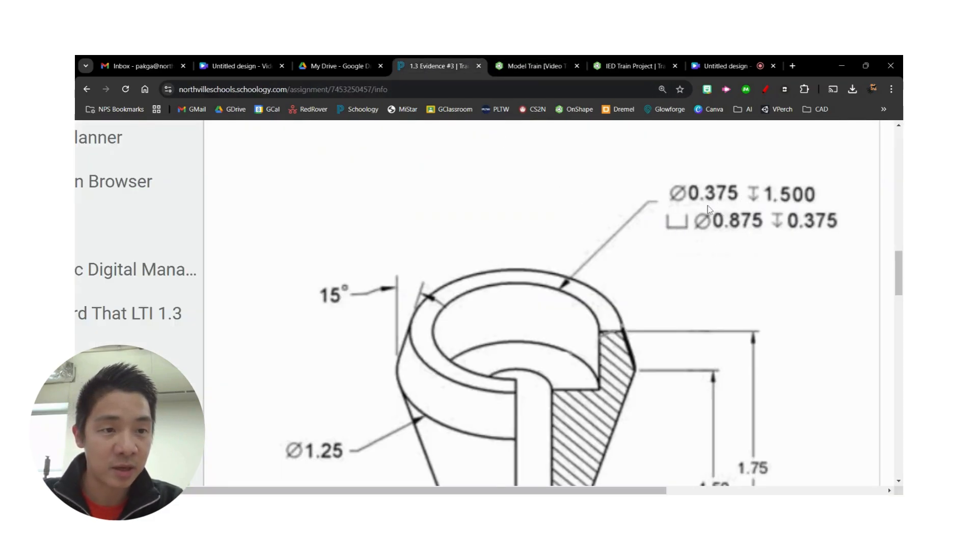
{"action": "scroll", "coordinate": [793, 313], "scroll_direction": "down", "scroll_amount": 1}
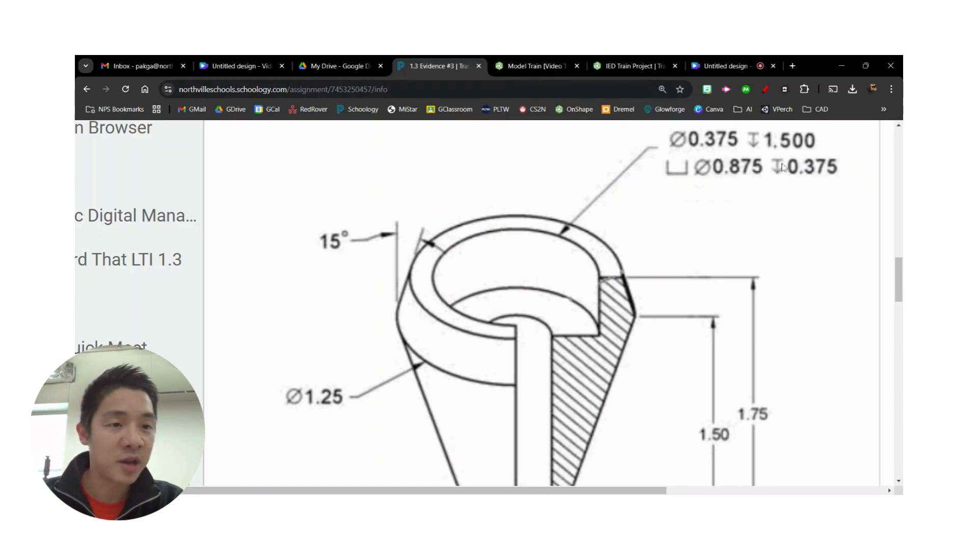
{"action": "left_click", "coordinate": [525, 65]}
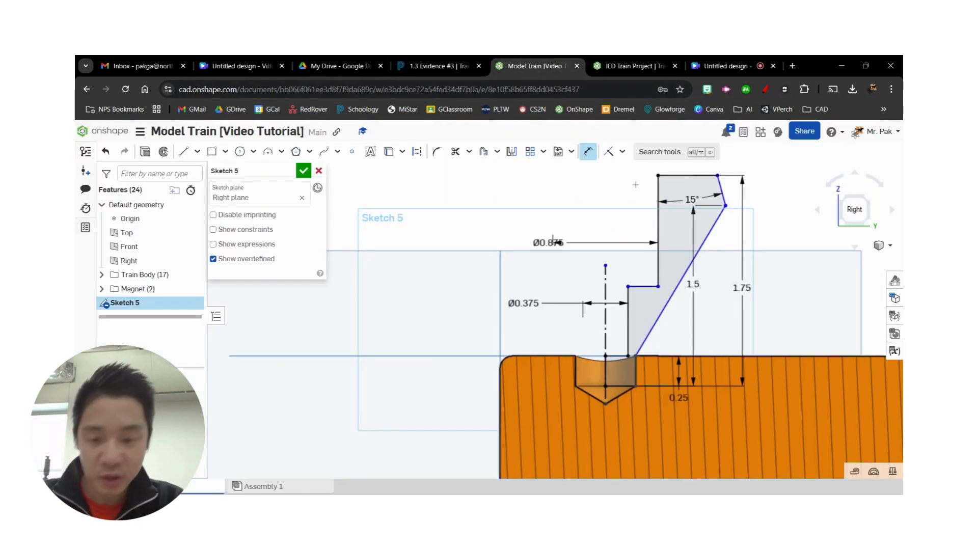
{"action": "key", "text": "d"}
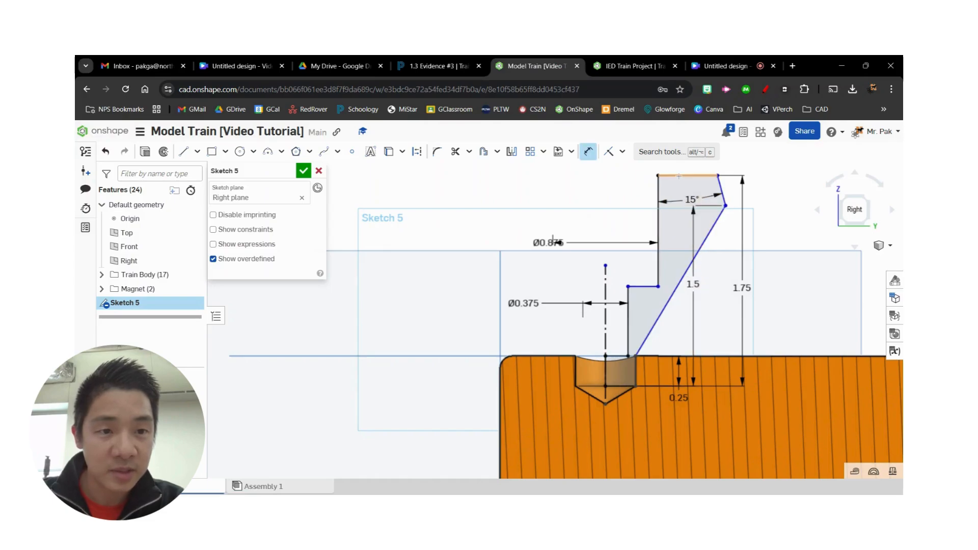
{"action": "left_click", "coordinate": [675, 176]}
{"action": "left_click", "coordinate": [643, 286]}
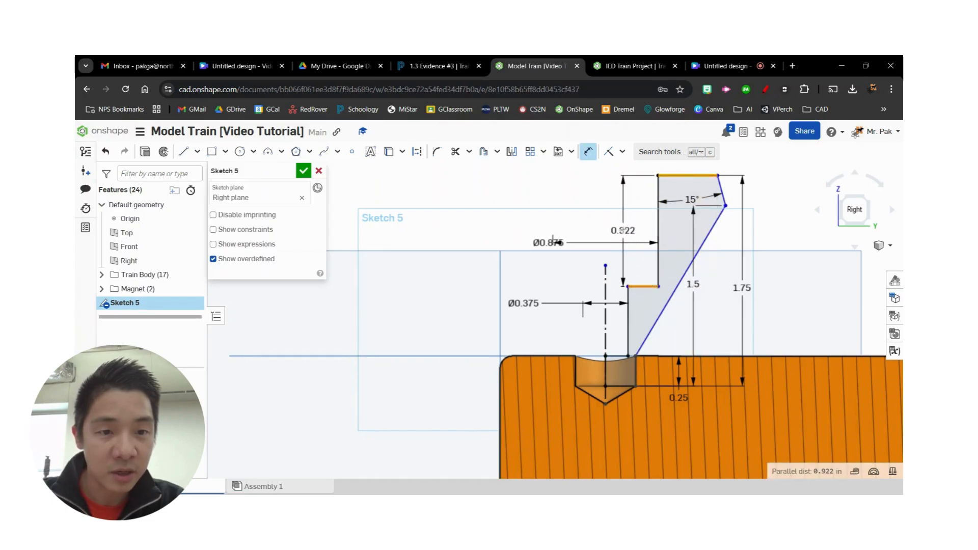
{"action": "left_click", "coordinate": [625, 228]}
{"action": "key", "text": "BackSpace"}
{"action": "key", "text": "Return"}
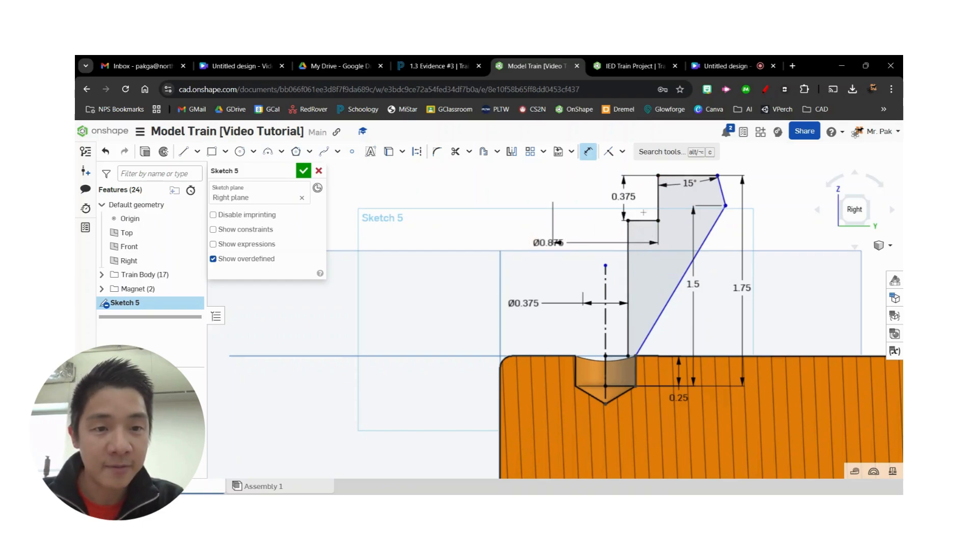
- Add a driven vertical dimension between the profile's top edge and the bottom edge of its central bore, placed outside the other dimensions
{"action": "left_click", "coordinate": [671, 175]}
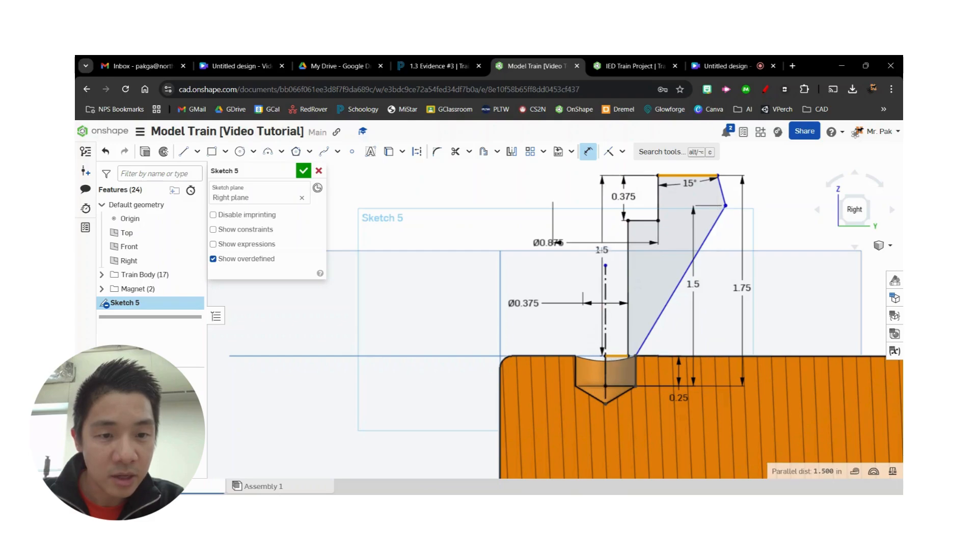
{"action": "left_click", "coordinate": [618, 355]}
{"action": "left_click", "coordinate": [778, 257]}
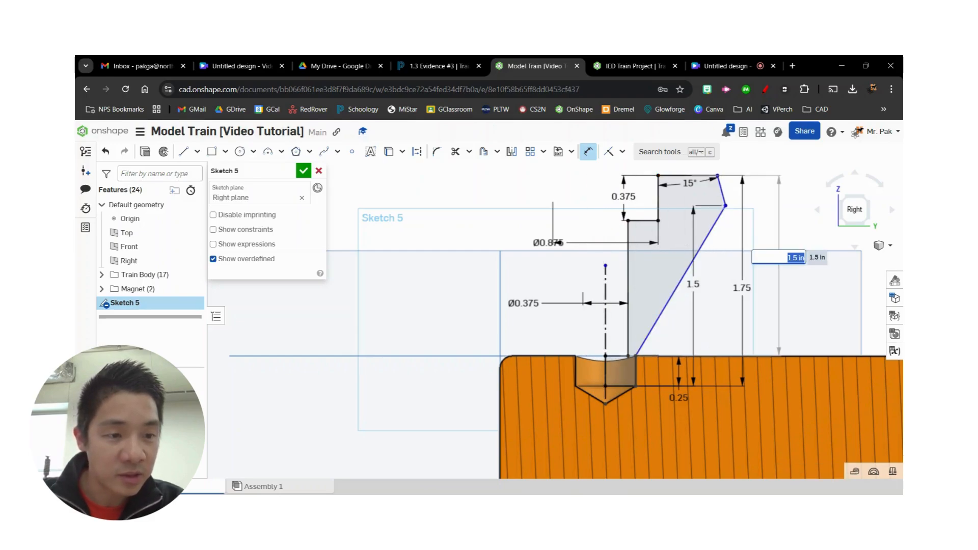
{"action": "key", "text": "Return"}
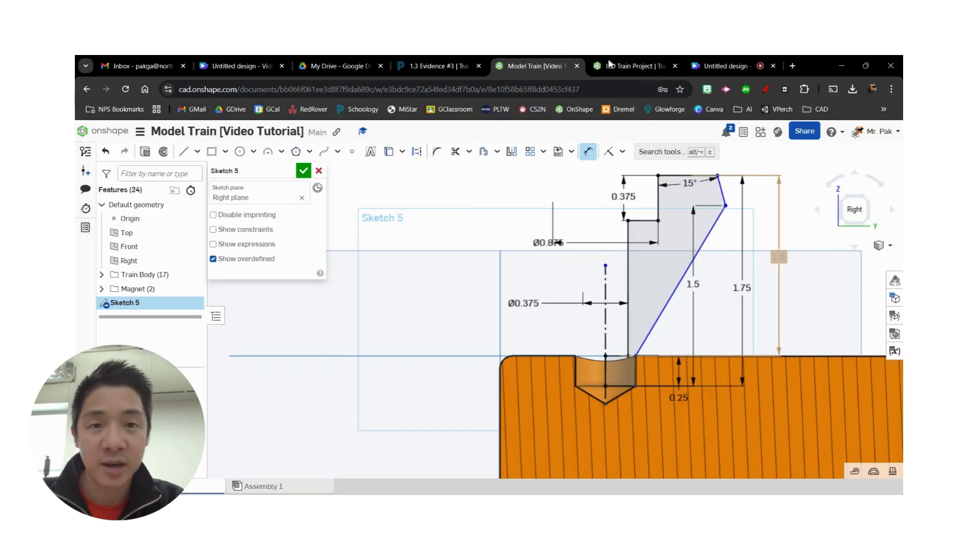
- Check the outer diameter on the assignment drawing and dimension the profile's outermost corner across the centreline as a 1.25 in diameter
{"action": "left_click", "coordinate": [438, 66]}
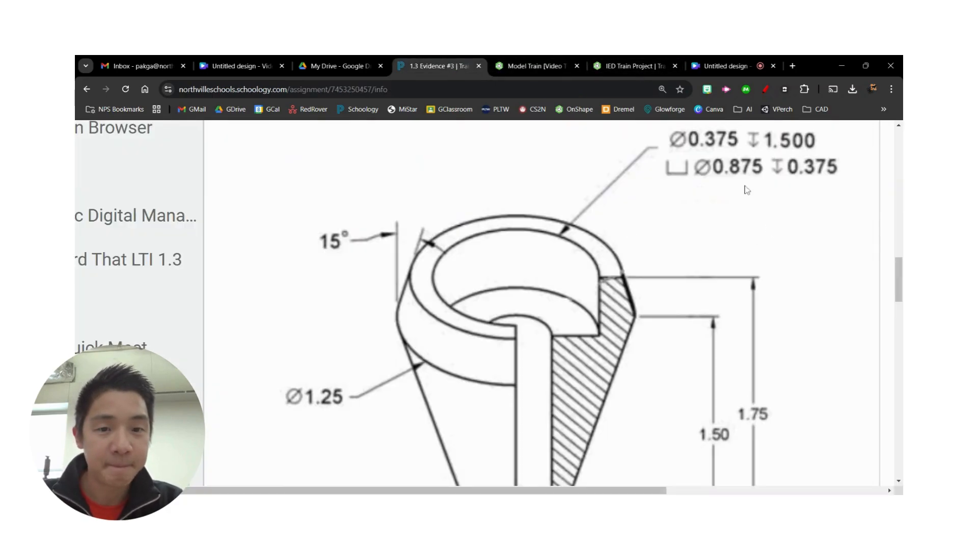
{"action": "scroll", "coordinate": [682, 244], "scroll_direction": "down", "scroll_amount": 2}
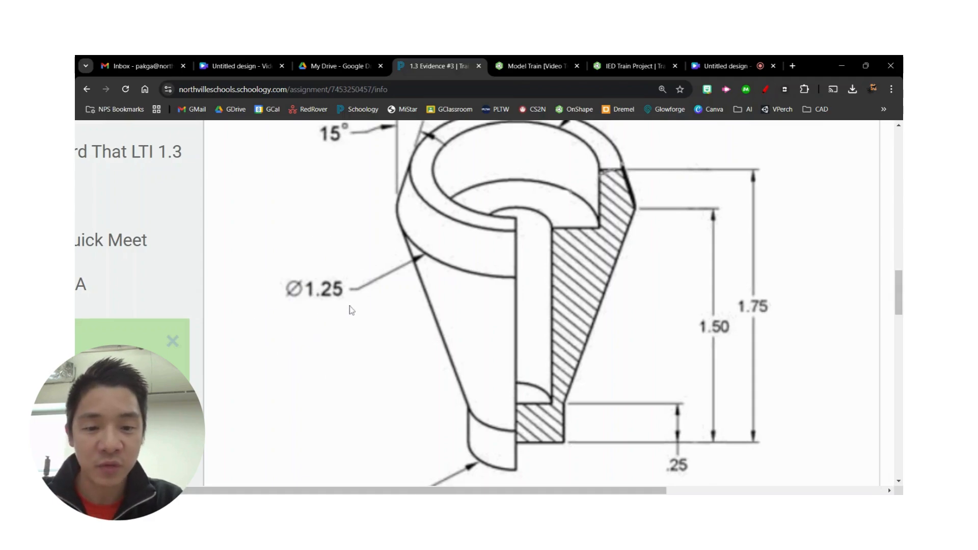
{"action": "left_click", "coordinate": [537, 68]}
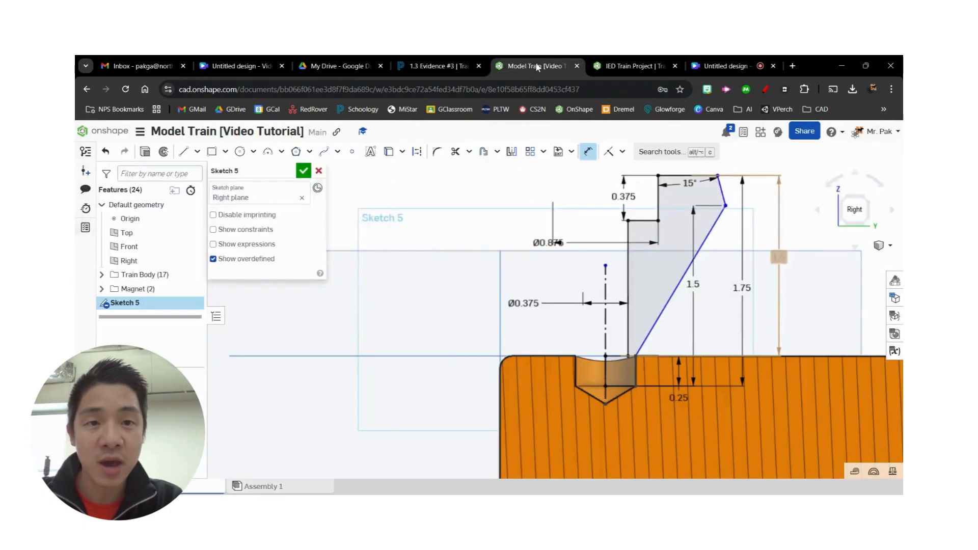
{"action": "left_click", "coordinate": [725, 206]}
{"action": "left_click", "coordinate": [606, 379]}
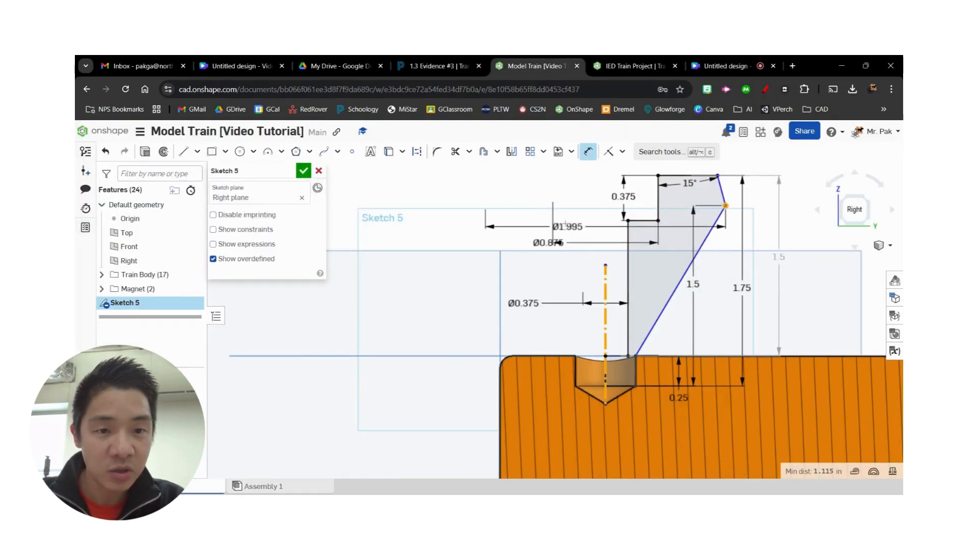
{"action": "left_click", "coordinate": [553, 184]}
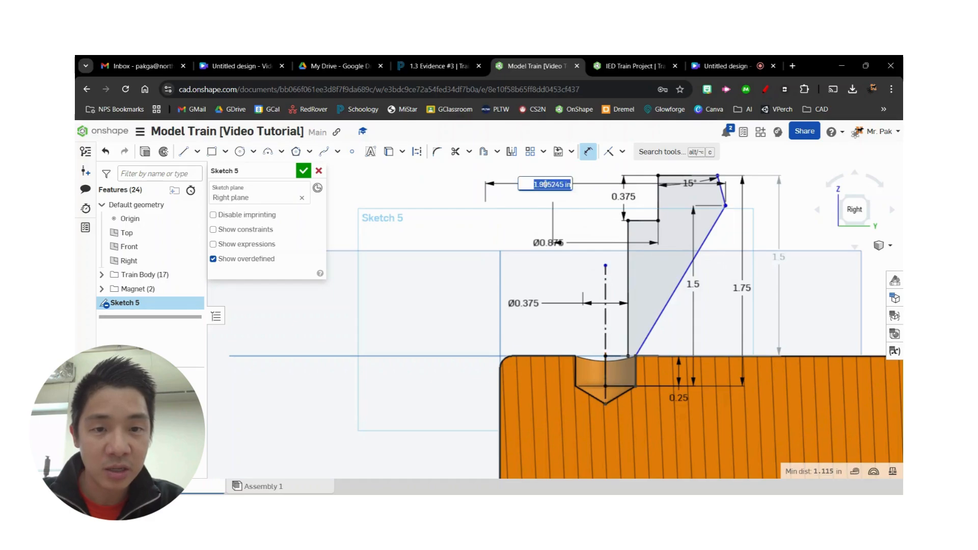
{"action": "left_click", "coordinate": [429, 67]}
{"action": "left_click", "coordinate": [530, 67]}
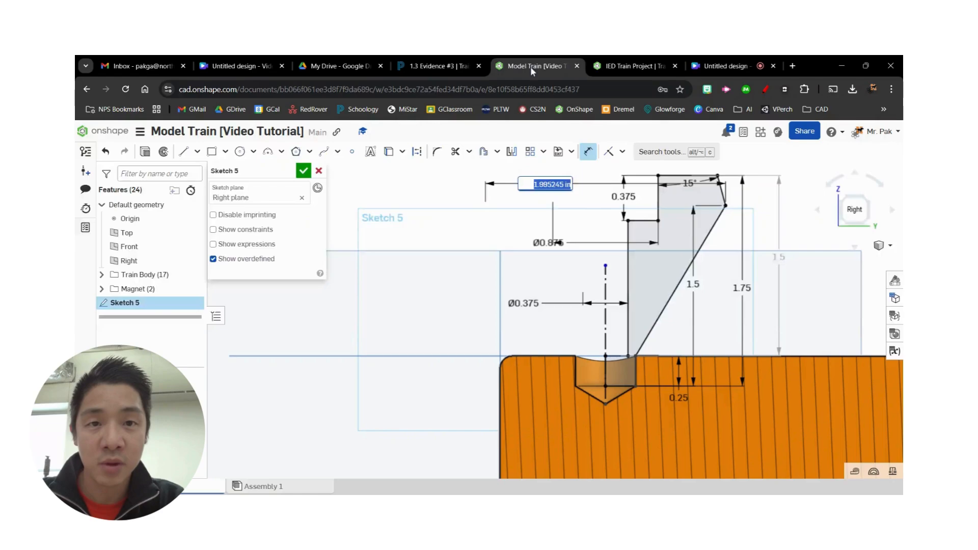
{"action": "type", "text": "1.25"}
{"action": "key", "text": "Return"}
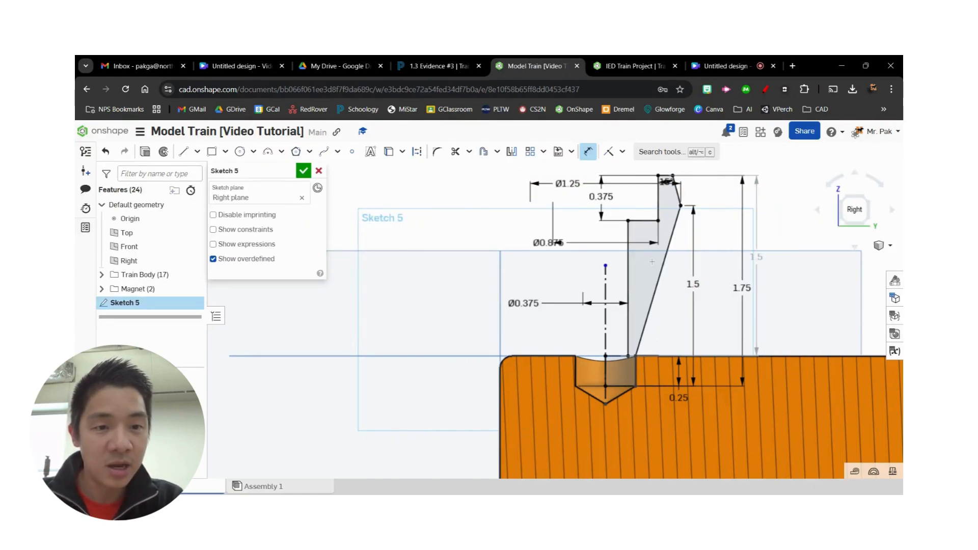
- Check where the smokestack profile meets the hole in the train body and finish the sketch
{"action": "scroll", "coordinate": [620, 379], "scroll_direction": "up", "scroll_amount": 3}
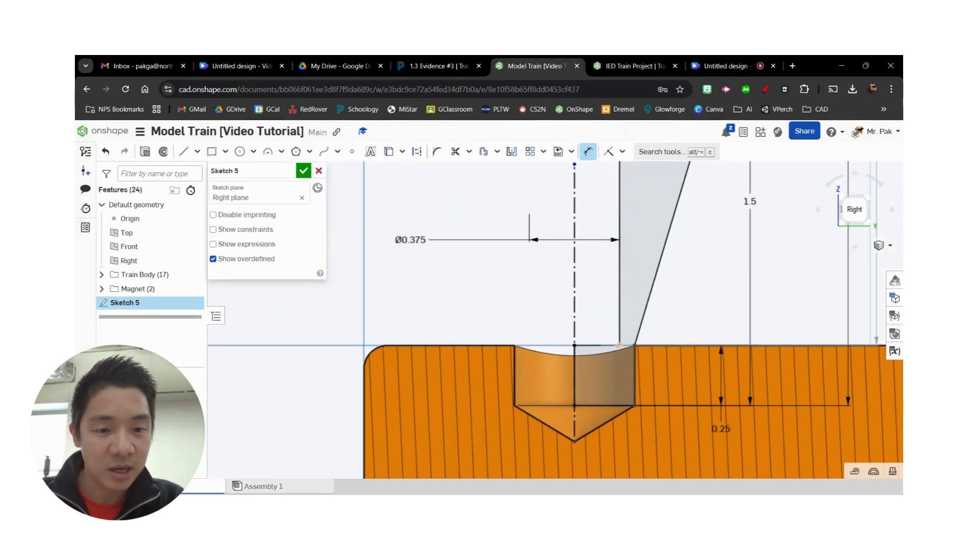
{"action": "scroll", "coordinate": [658, 260], "scroll_direction": "down", "scroll_amount": 3}
{"action": "middle_click_drag", "start_coordinate": [684, 235], "coordinate": [643, 310]}
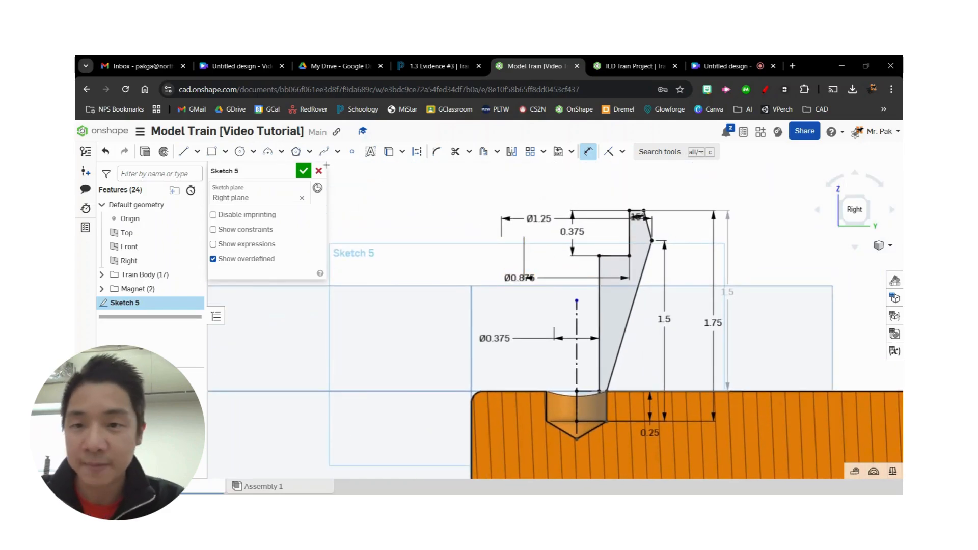
{"action": "left_click", "coordinate": [304, 171]}
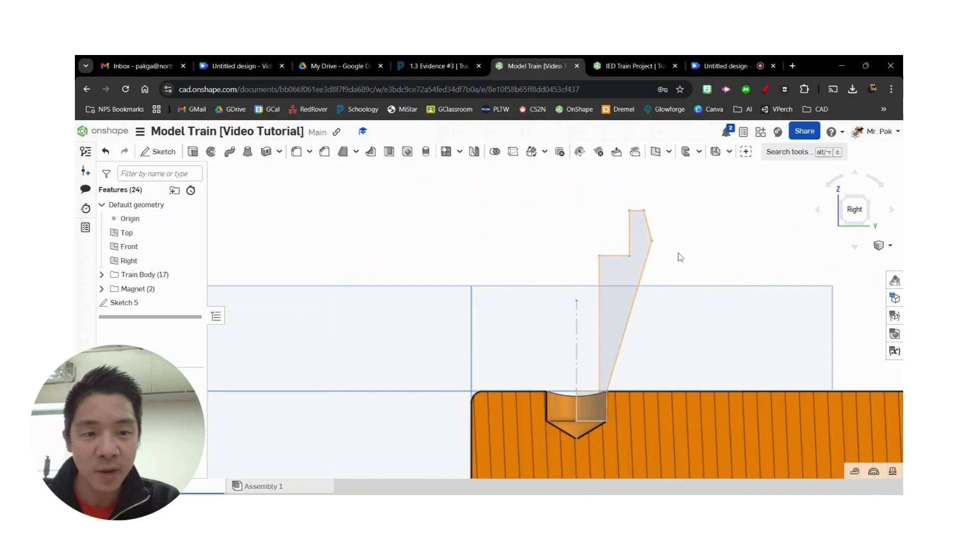
- Revolve the smokestack profile a full turn about the sketch's vertical centreline as a new solid body, separate from the train body
{"action": "left_click", "coordinate": [606, 377]}
{"action": "left_click", "coordinate": [462, 257]}
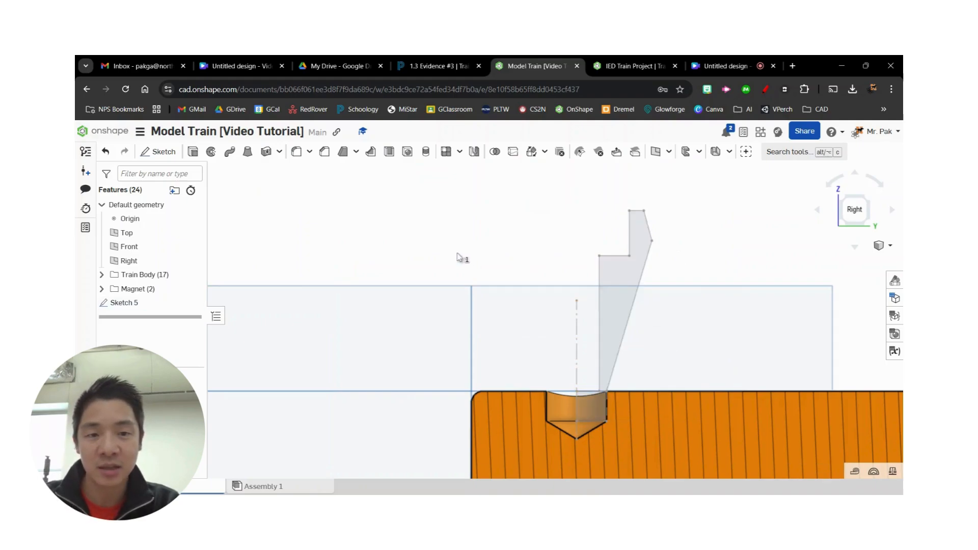
{"action": "scroll", "coordinate": [494, 241], "scroll_direction": "down", "scroll_amount": 2}
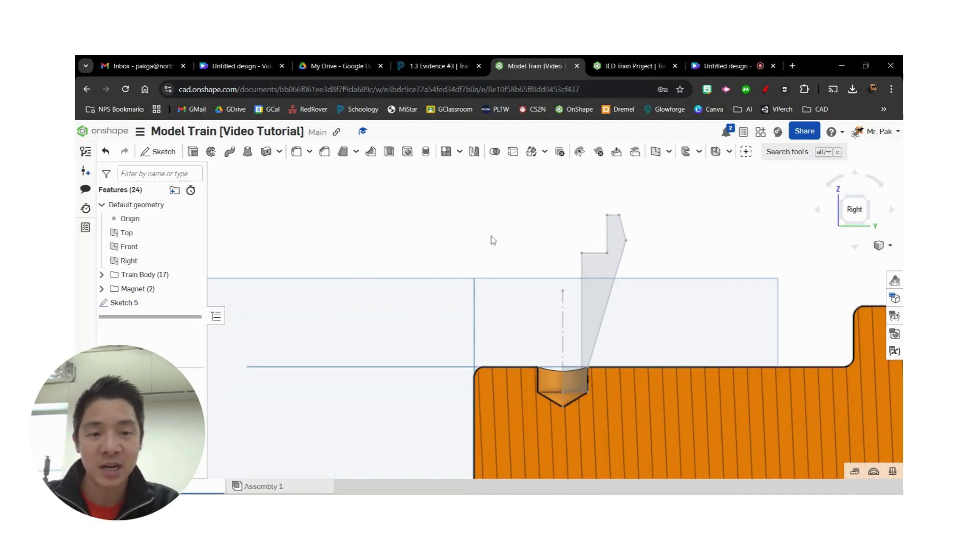
{"action": "left_click", "coordinate": [211, 152]}
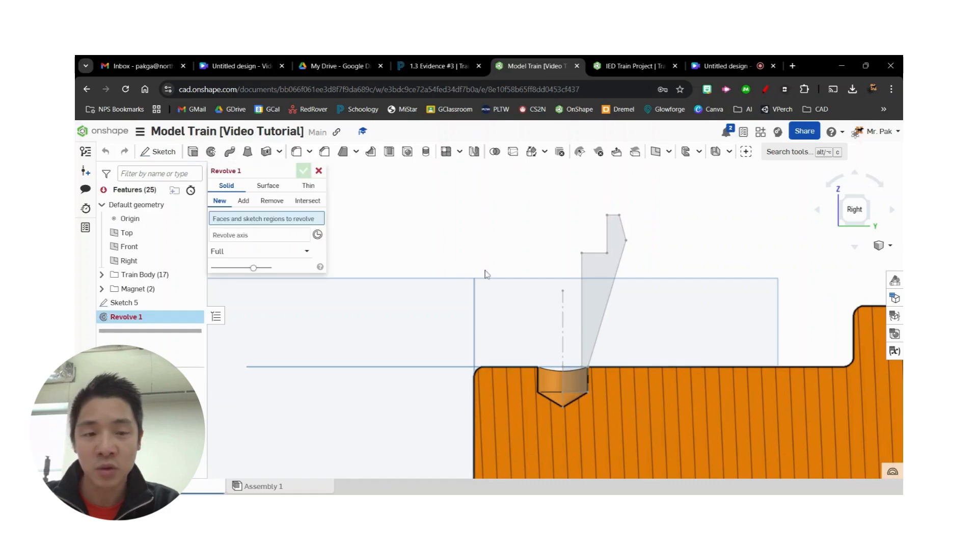
{"action": "left_click", "coordinate": [593, 291]}
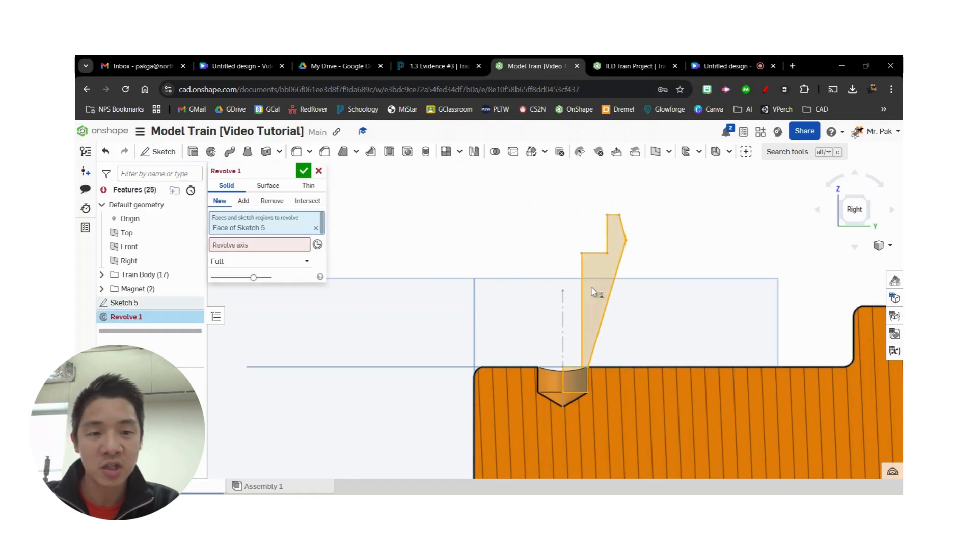
{"action": "left_click", "coordinate": [249, 249]}
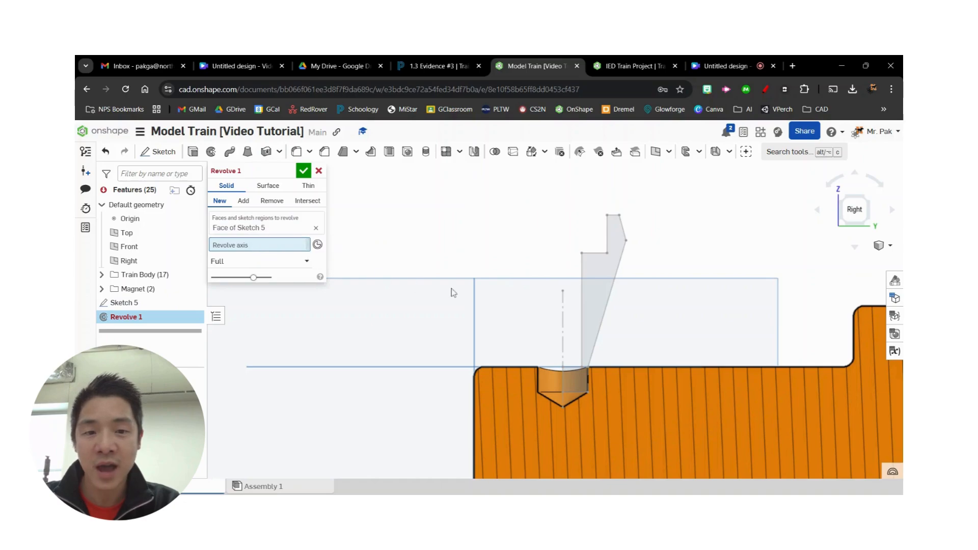
{"action": "left_click", "coordinate": [564, 328]}
{"action": "right_click_drag", "start_coordinate": [709, 262], "coordinate": [687, 300]}
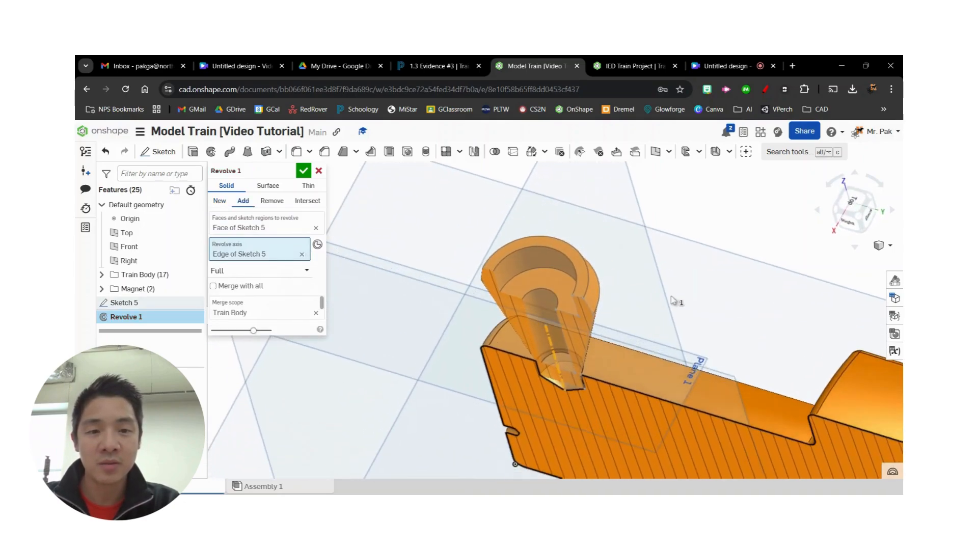
{"action": "left_click", "coordinate": [220, 202]}
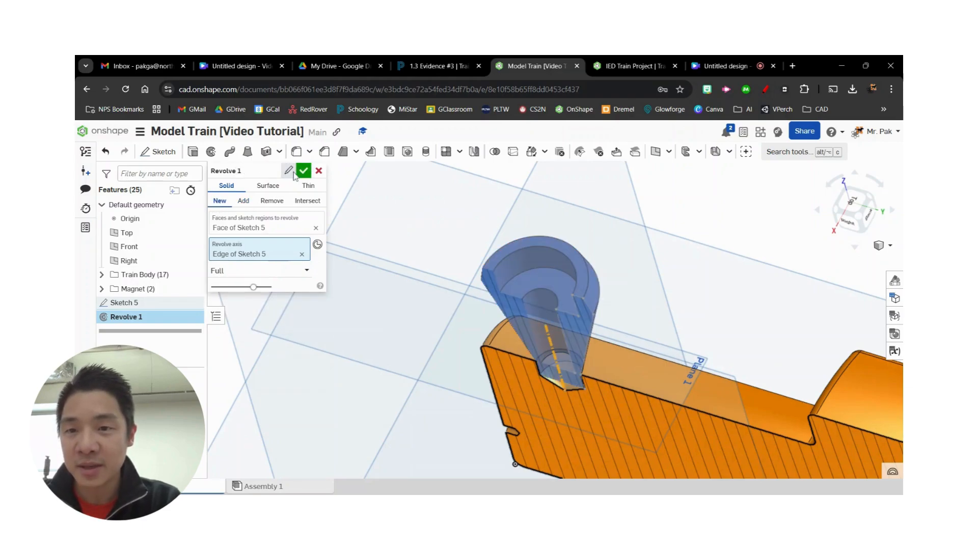
- Name the revolve feature Smokestack and accept it
{"action": "left_click", "coordinate": [264, 171]}
{"action": "type", "text": "Smokestack"}
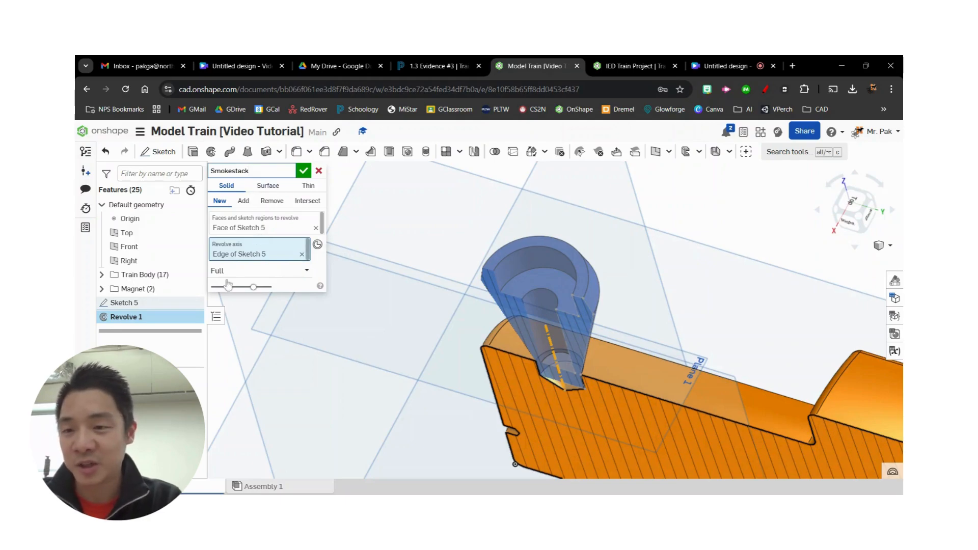
{"action": "left_click", "coordinate": [303, 170]}
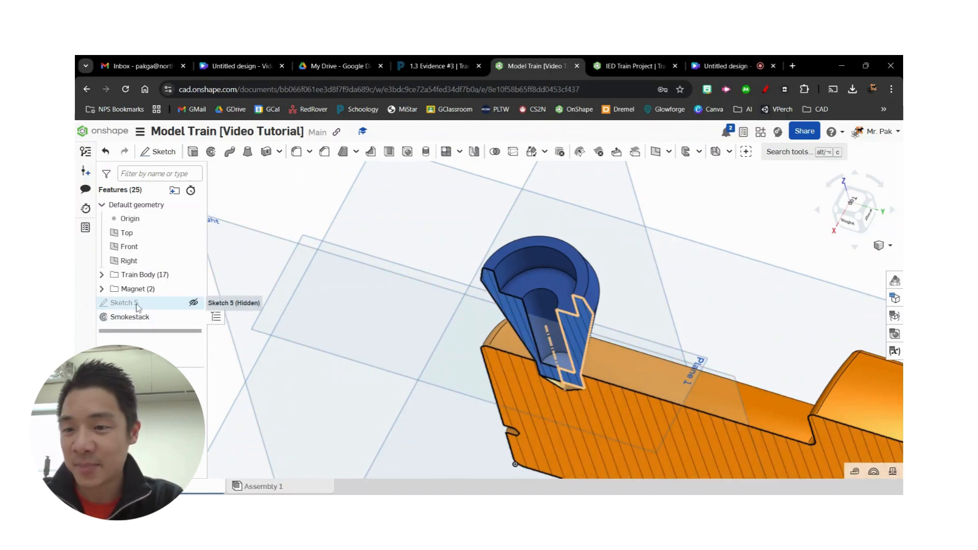
- Group Sketch 5 and the Smokestack revolve feature into a new folder named Smokestack
{"action": "right_click", "coordinate": [153, 315]}
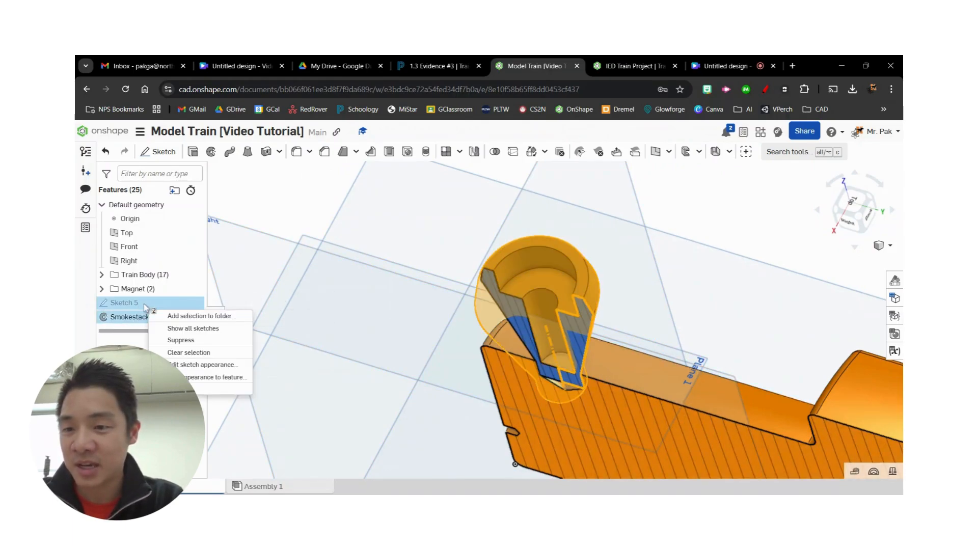
{"action": "left_click", "coordinate": [178, 317]}
{"action": "type", "text": "Smokestack"}
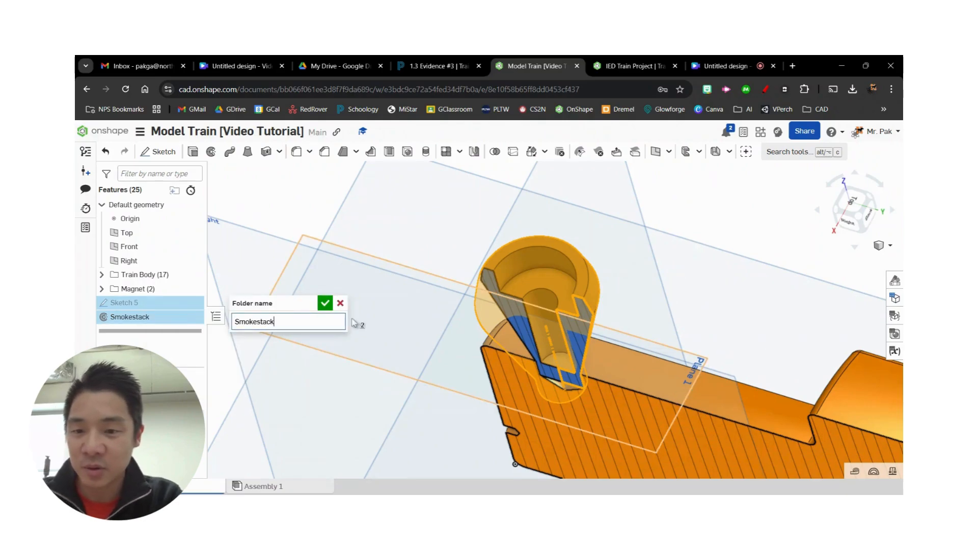
{"action": "key", "text": "Return"}
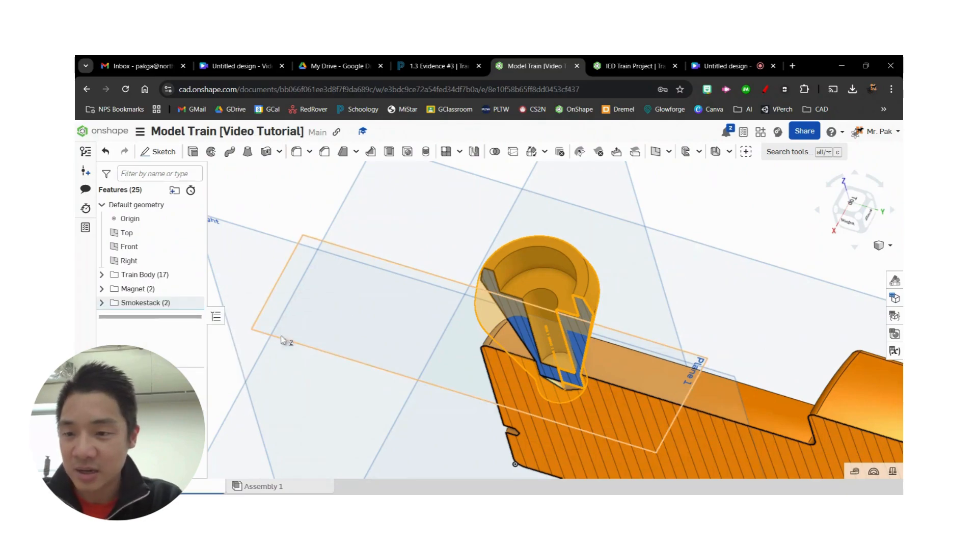
- Open the properties of the new smokestack part
{"action": "right_click", "coordinate": [206, 413]}
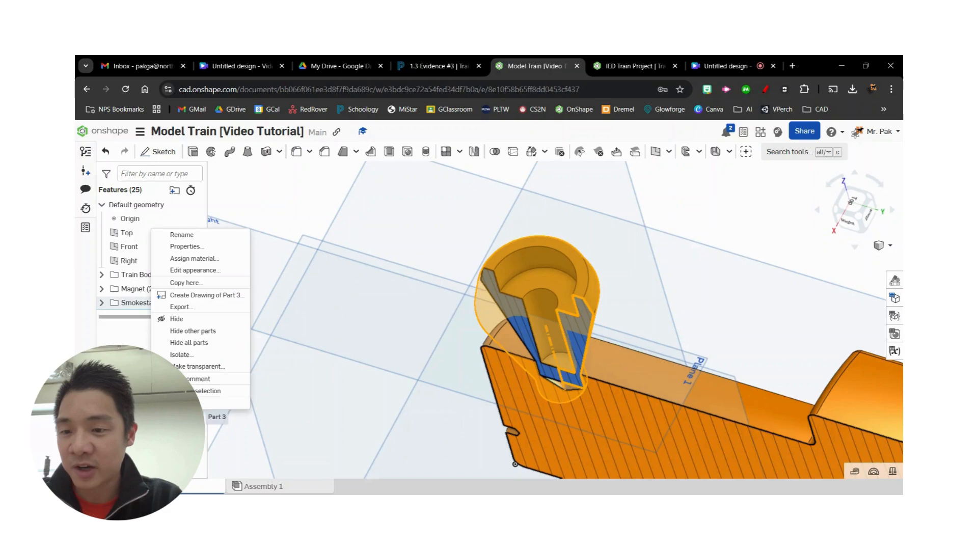
{"action": "left_click", "coordinate": [210, 246]}
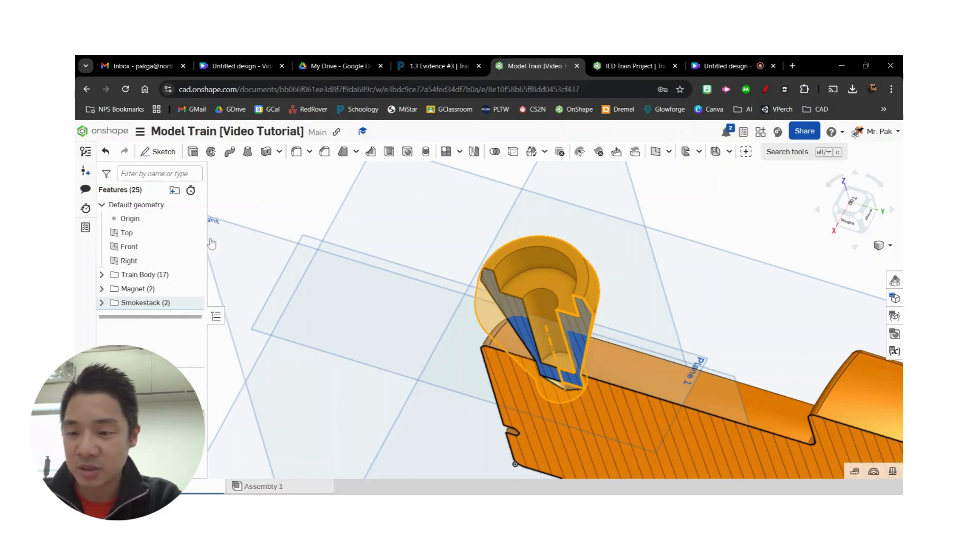
- Turn off the section view to show the complete train with its smokestack, and clear the selection
{"action": "scroll", "coordinate": [479, 310], "scroll_direction": "down", "scroll_amount": 3}
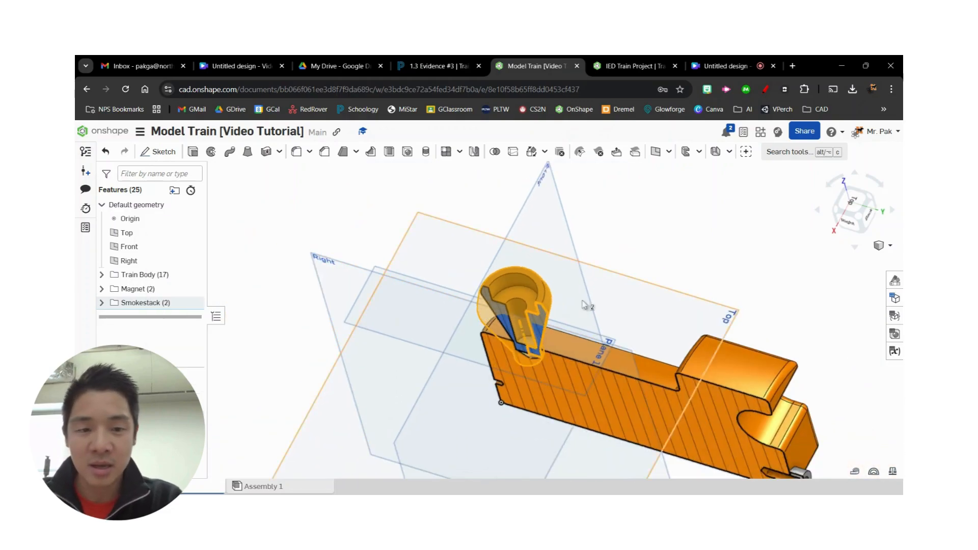
{"action": "right_click_drag", "start_coordinate": [814, 333], "coordinate": [810, 285]}
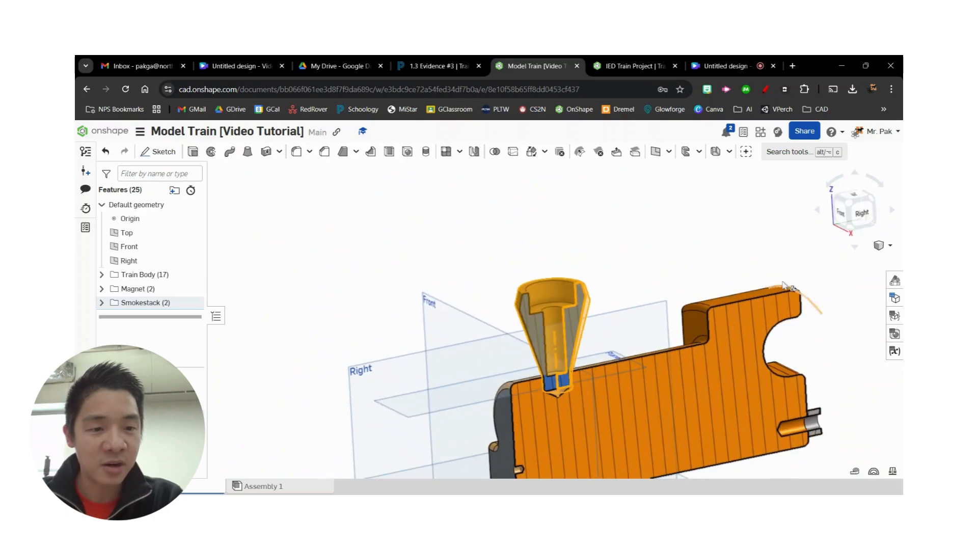
{"action": "left_click", "coordinate": [890, 246]}
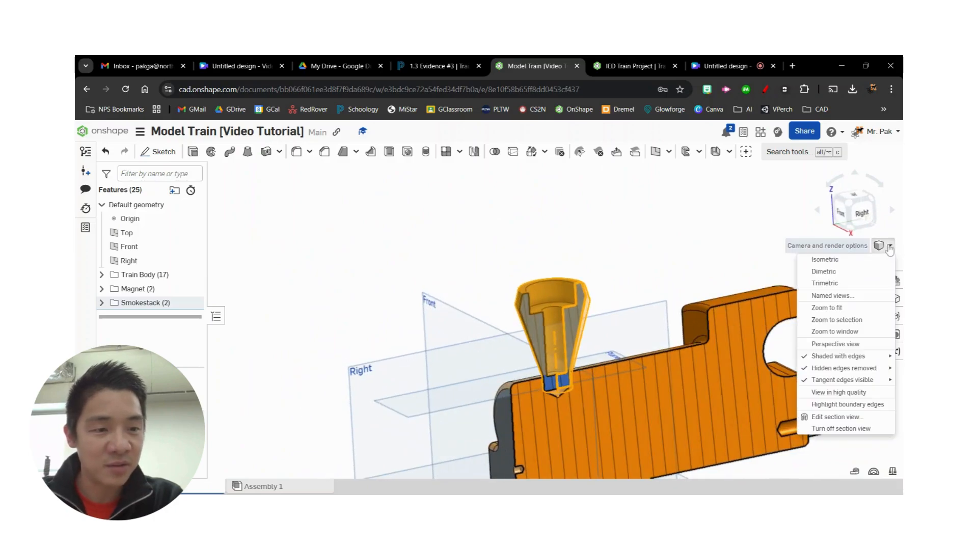
{"action": "left_click", "coordinate": [844, 432]}
{"action": "middle_click_drag", "start_coordinate": [640, 280], "coordinate": [553, 194]}
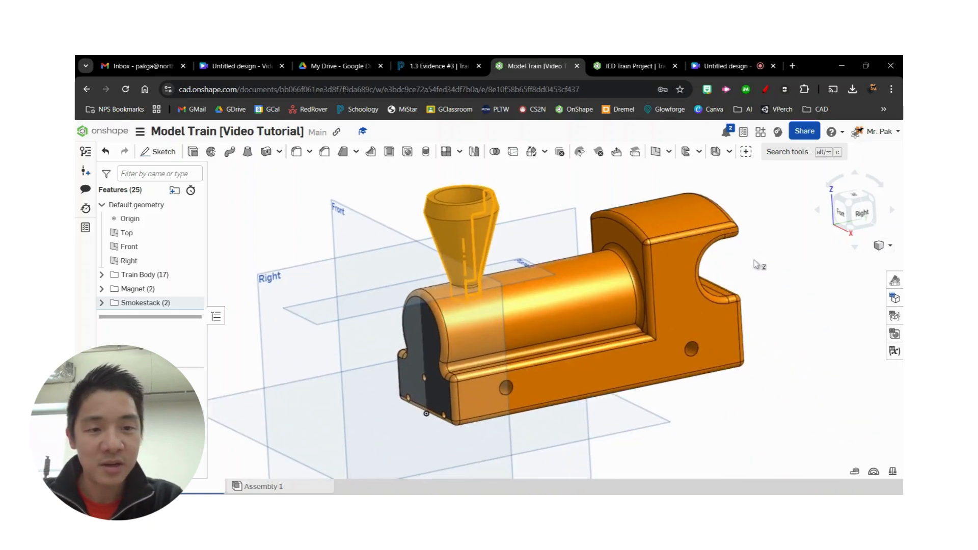
{"action": "scroll", "coordinate": [756, 261], "scroll_direction": "down", "scroll_amount": 3}
{"action": "middle_click_drag", "start_coordinate": [732, 403], "coordinate": [740, 409]}
{"action": "left_click_drag", "start_coordinate": [742, 417], "coordinate": [765, 423]}
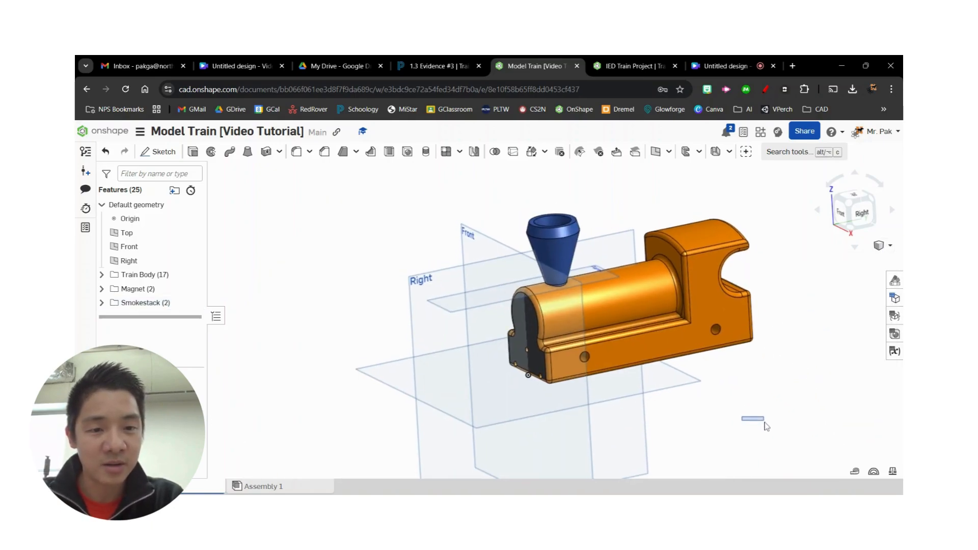